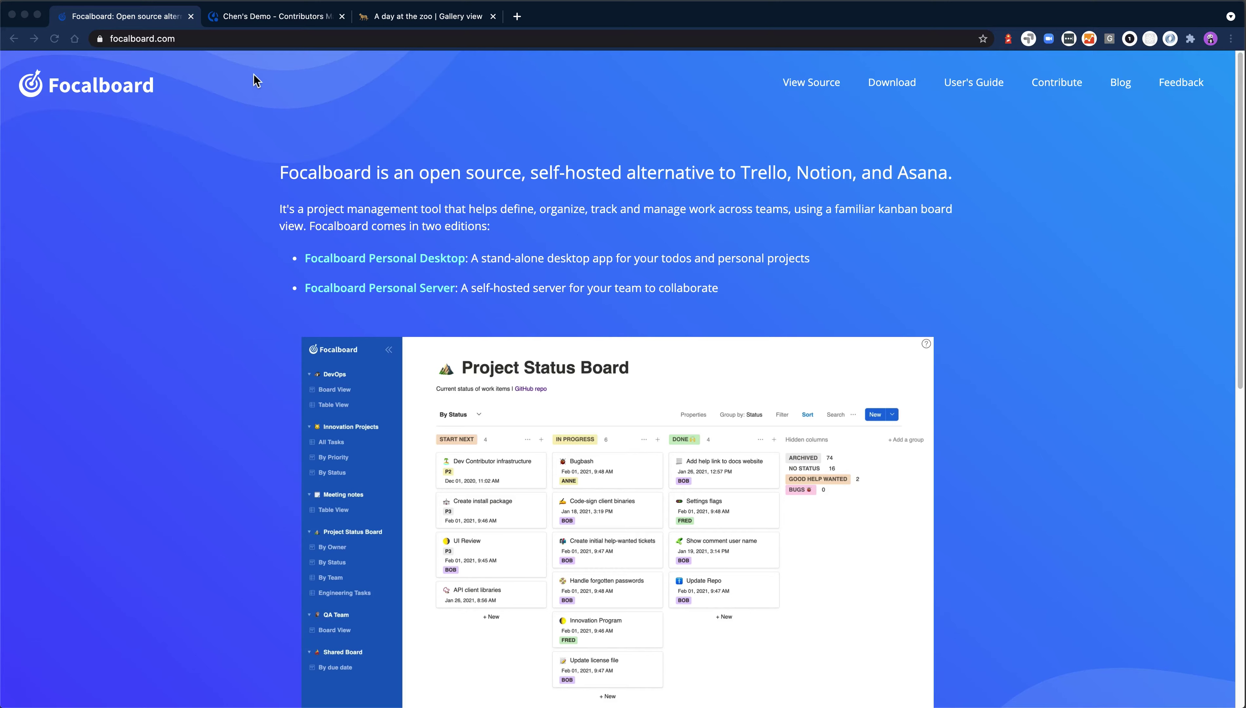
# Step: Open the Focalboard workspace from the Mattermost demo channel and add a board from the Project Tasks template
pyautogui.click(247, 20)
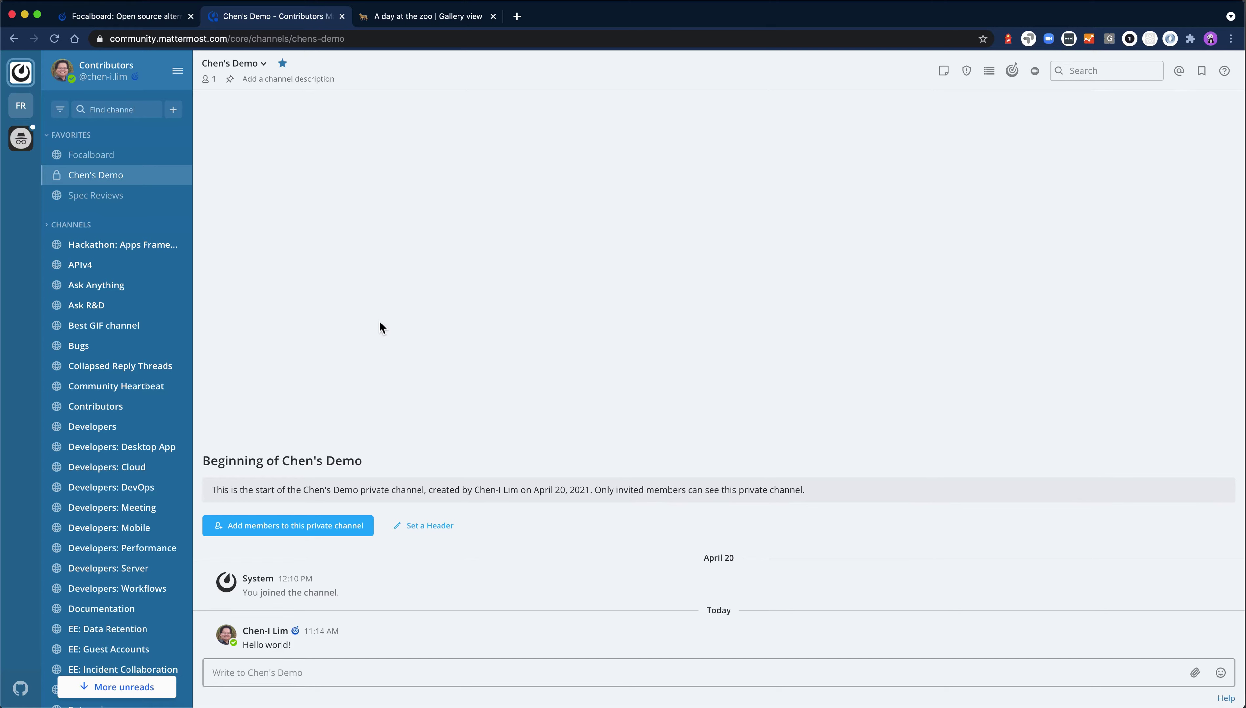
pyautogui.click(1012, 71)
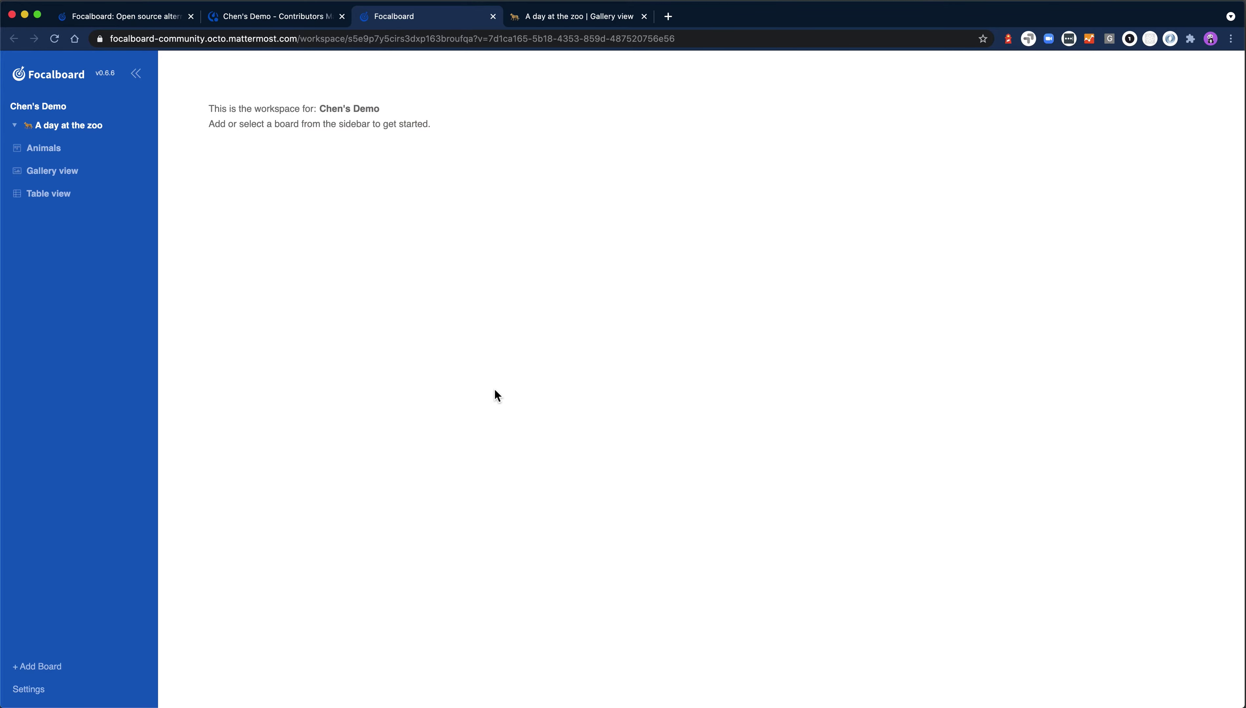
pyautogui.click(45, 671)
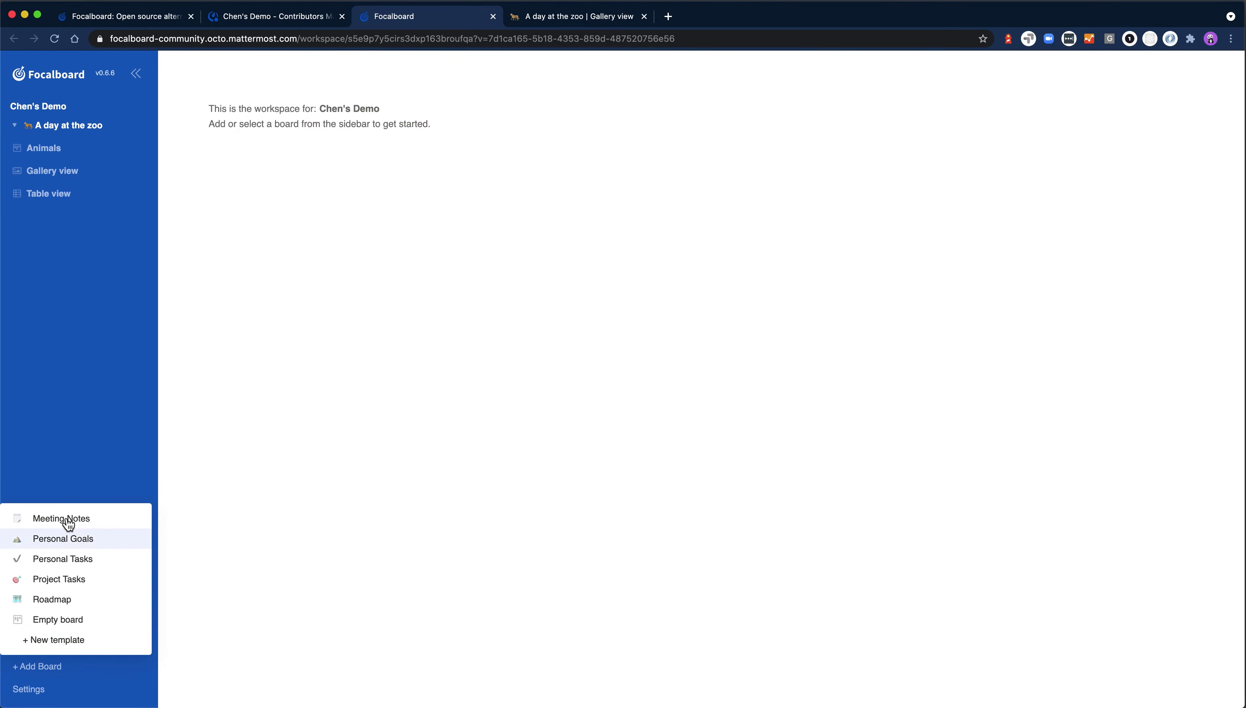
pyautogui.click(52, 586)
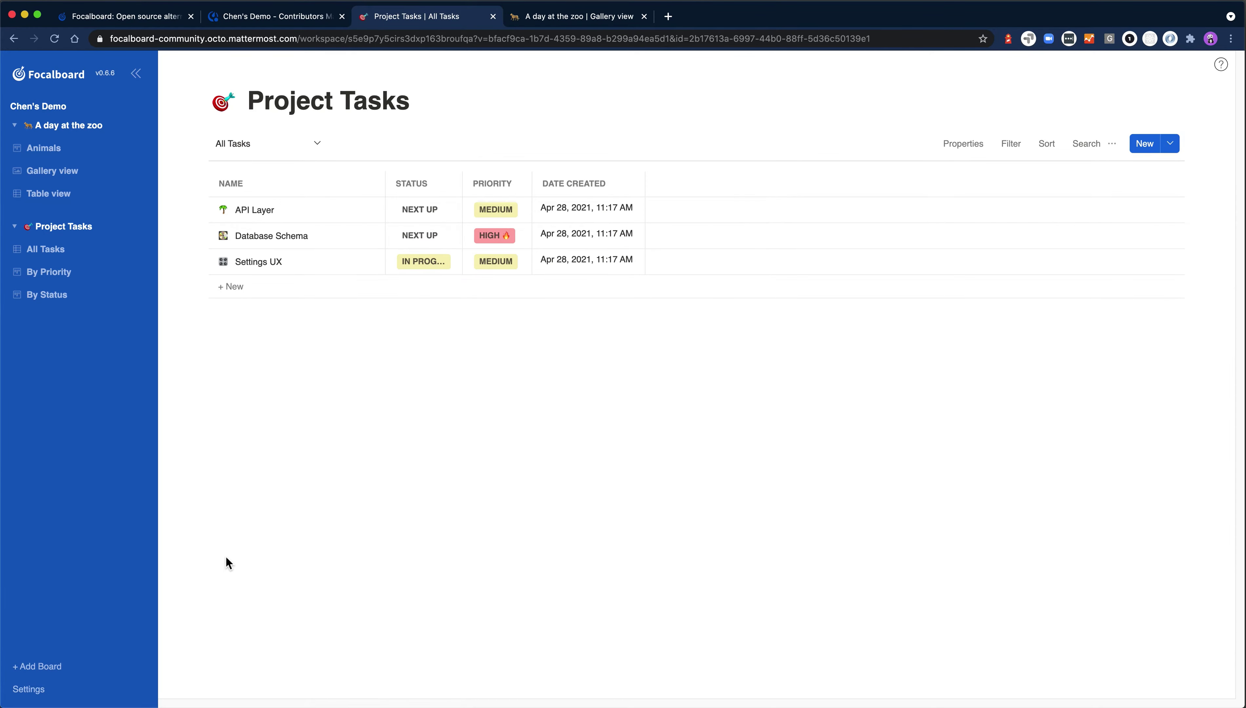
# Step: Check the new board's By Status and By Priority views, and move the Database Schema card to In Progress in By Status
pyautogui.click(58, 296)
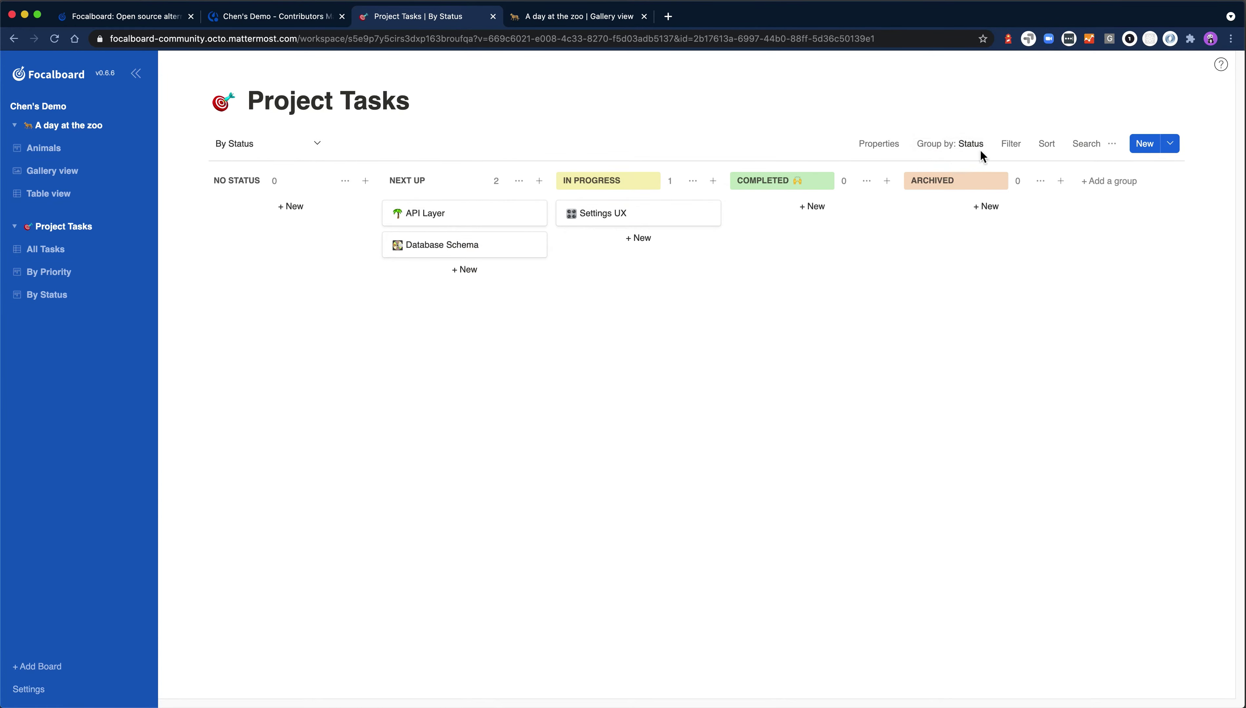
pyautogui.click(39, 272)
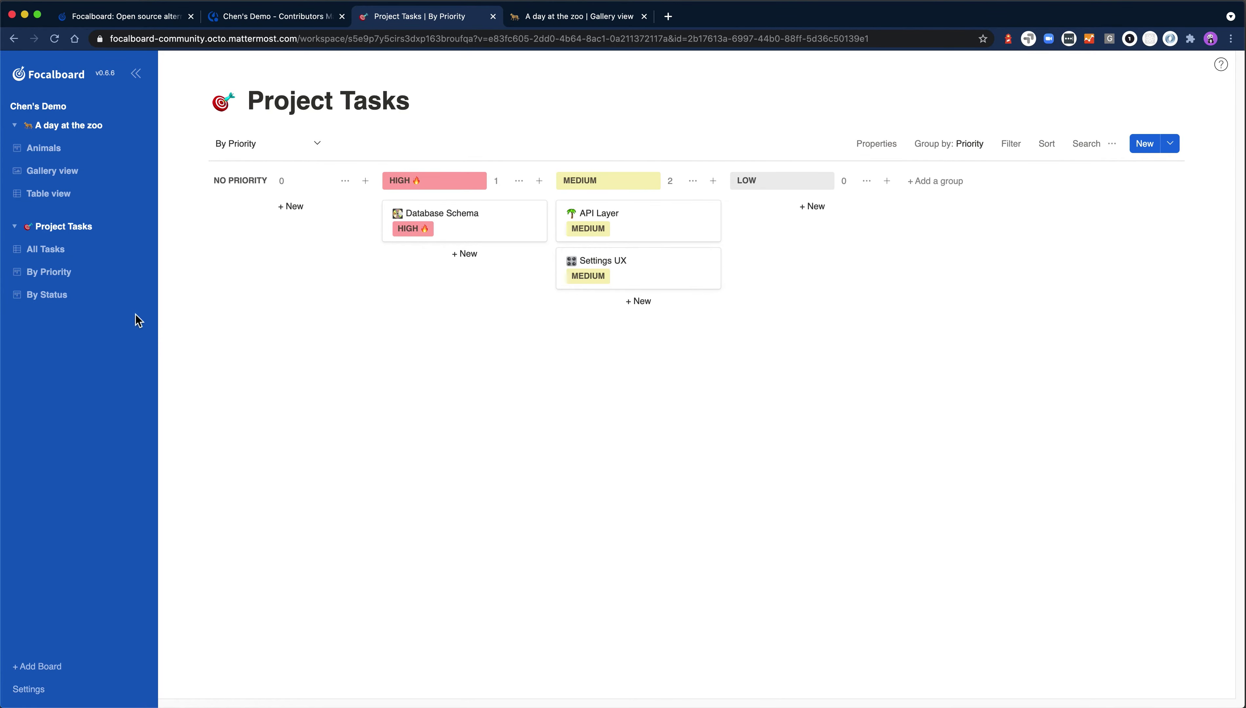
pyautogui.click(57, 297)
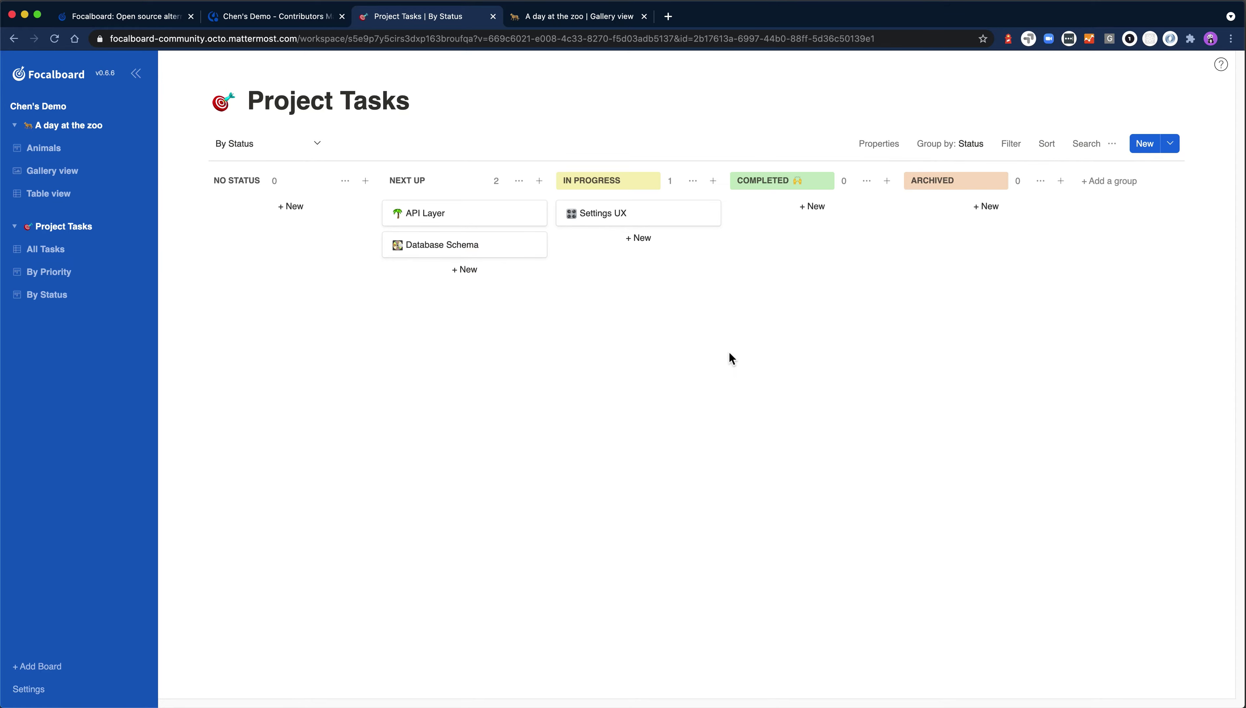
pyautogui.moveTo(440, 257); pyautogui.dragTo(614, 238)
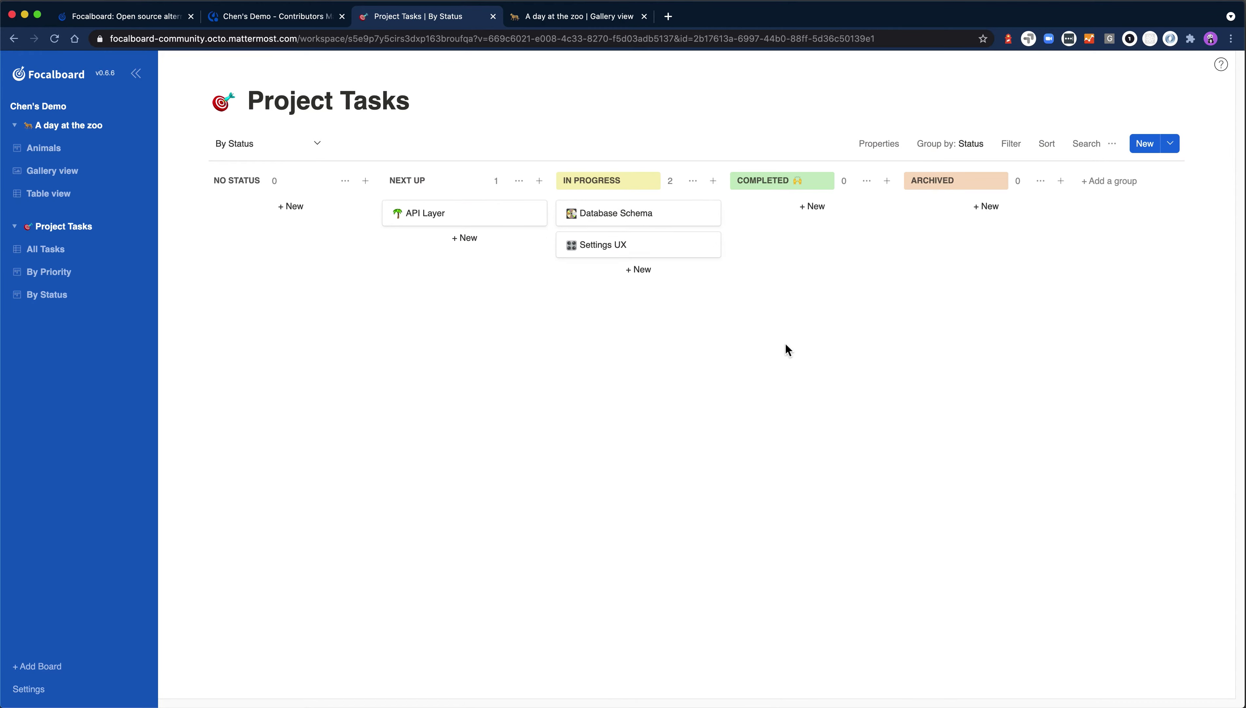
# Step: Show the Priority and Date Created properties on the cards of the By Status view
pyautogui.click(886, 144)
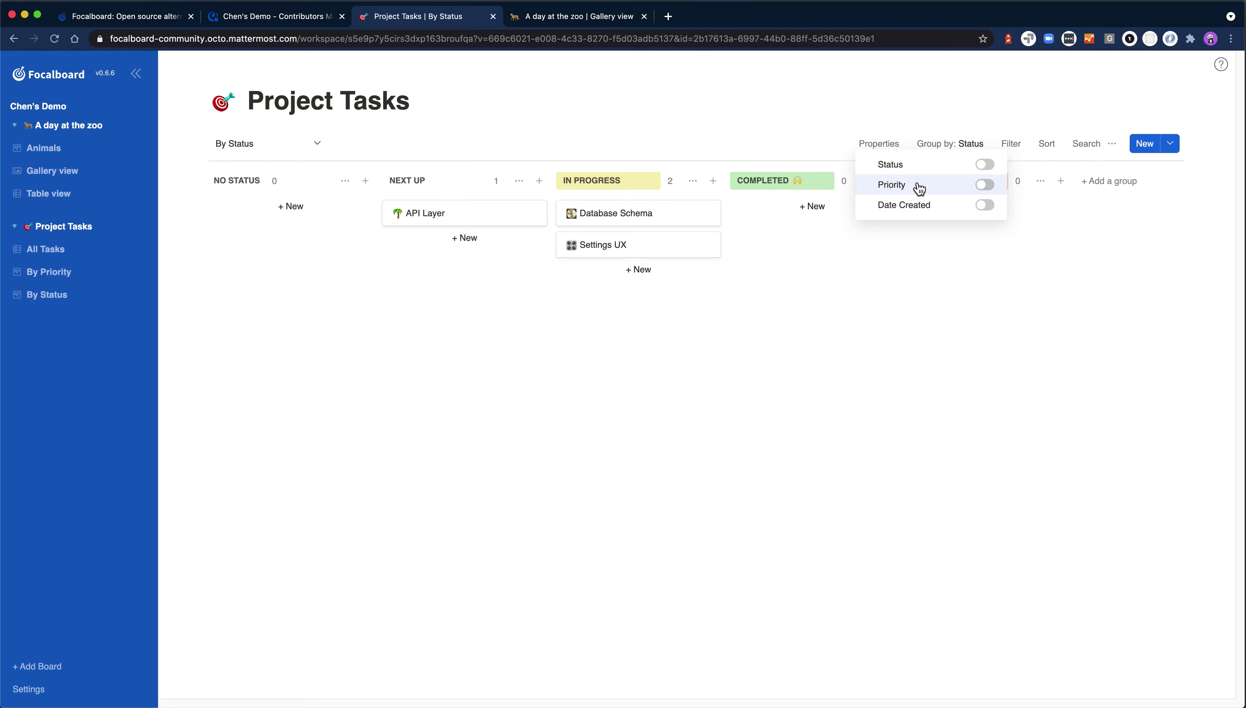
pyautogui.click(983, 185)
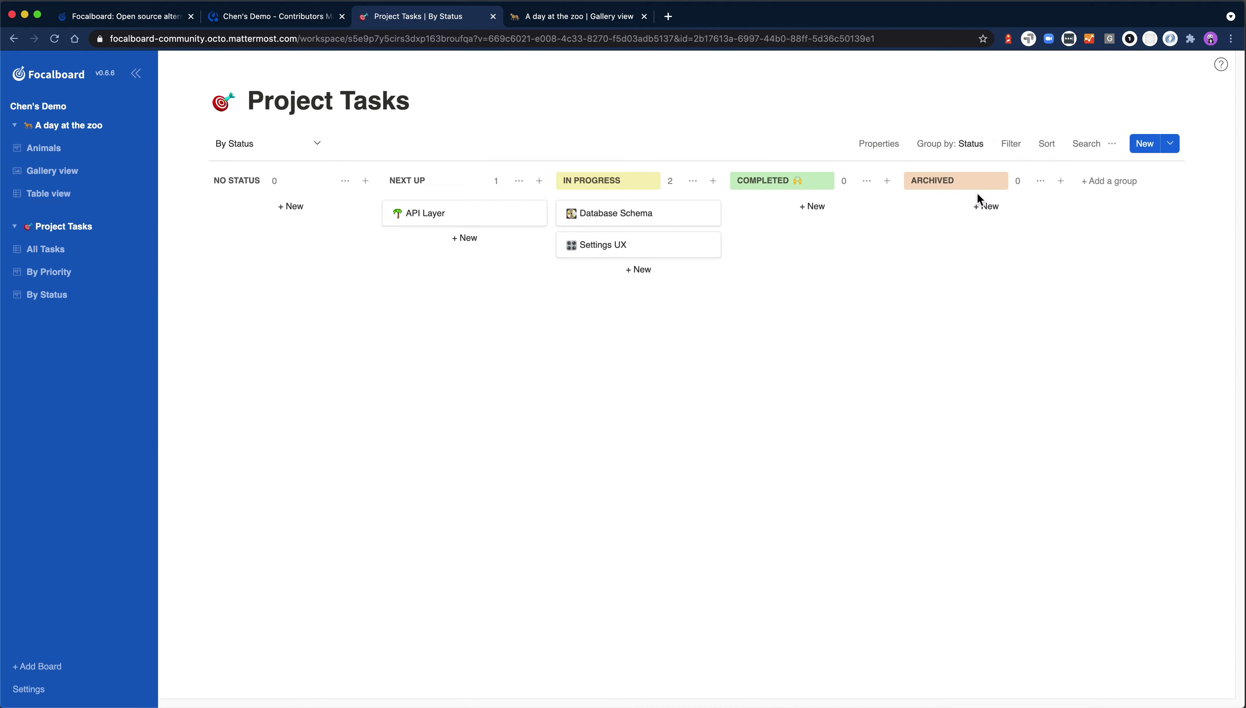
pyautogui.click(893, 148)
pyautogui.click(983, 203)
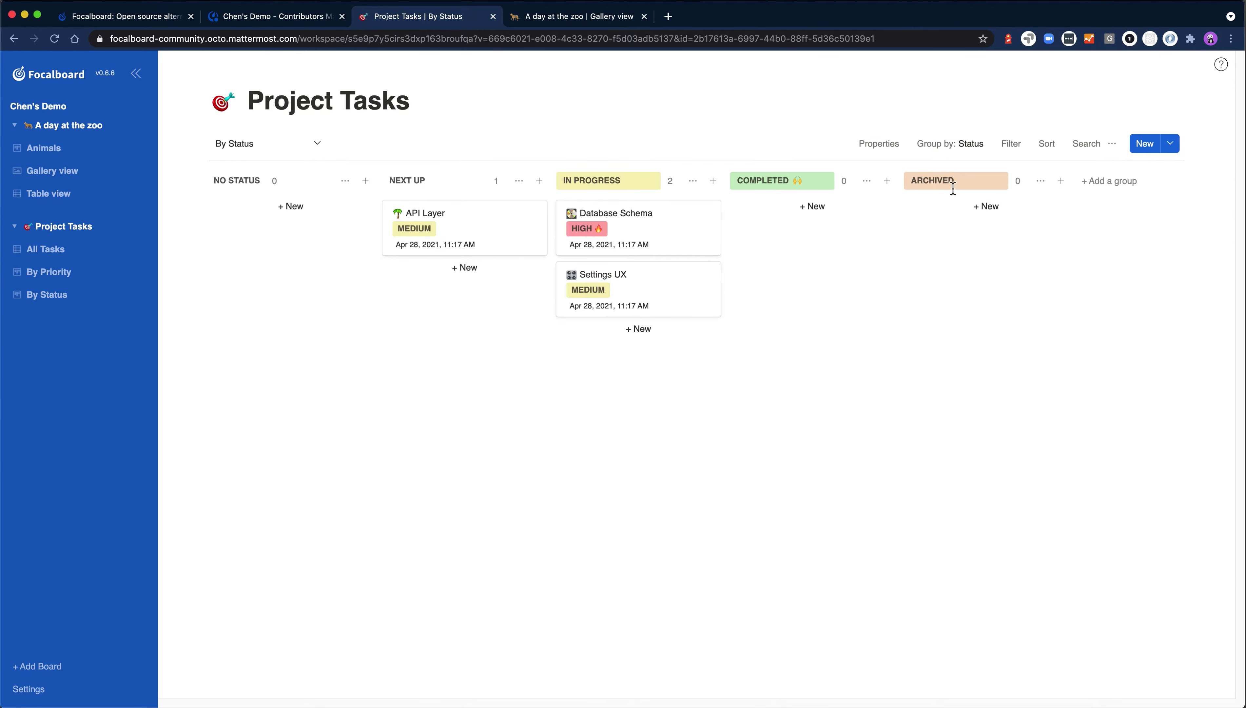
# Step: Group the By Status view's cards by Priority, and undo that grouping change
pyautogui.click(948, 144)
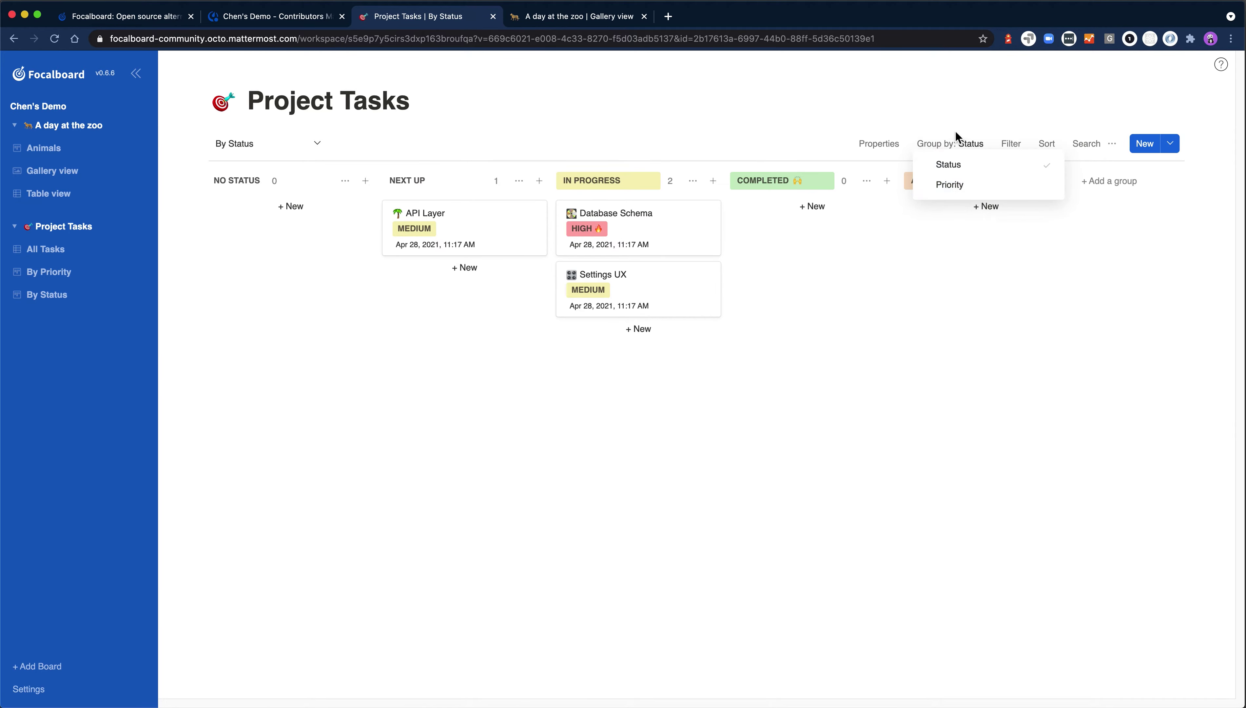
pyautogui.click(951, 187)
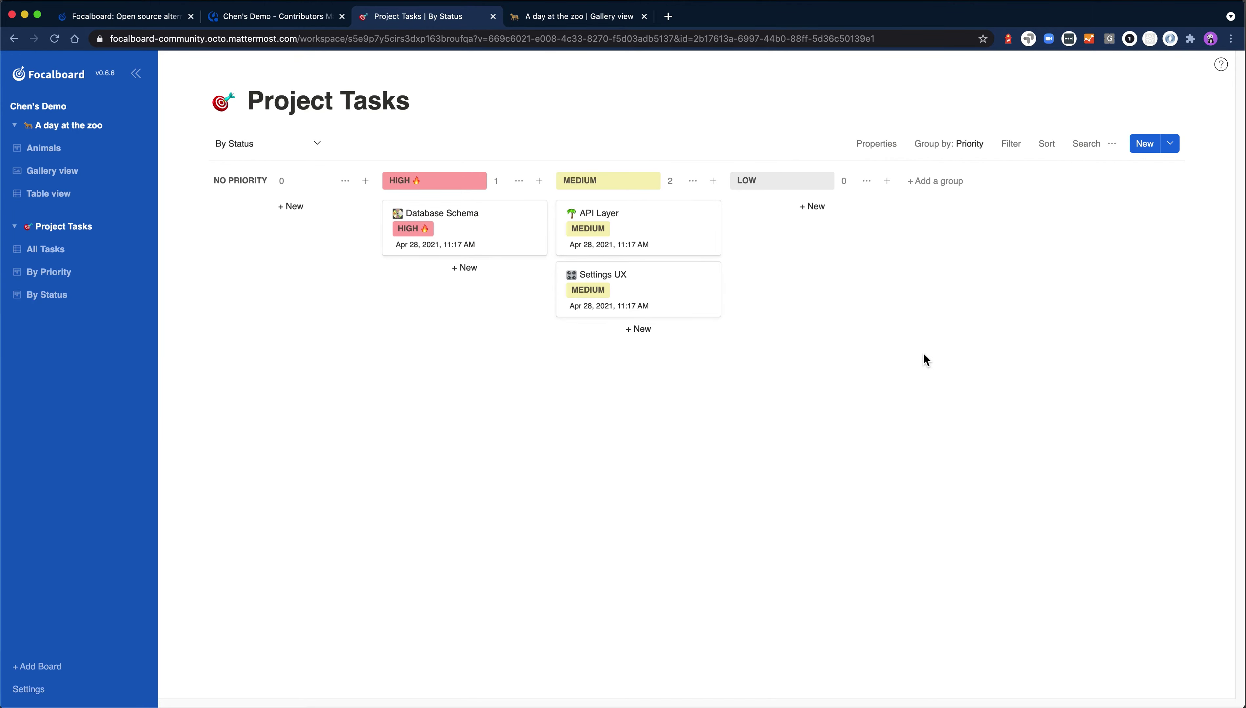
pyautogui.press('super+z')
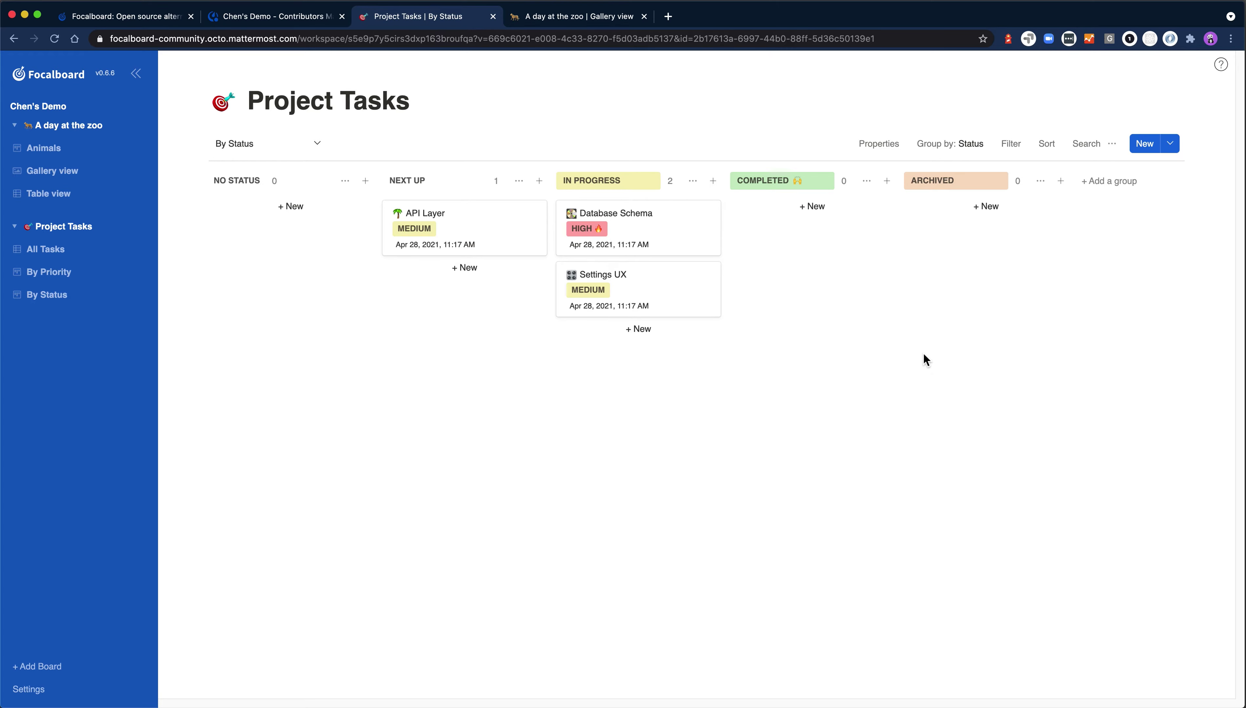
# Step: Filter the cards to those whose Priority includes High, and delete that filter again
pyautogui.click(1011, 144)
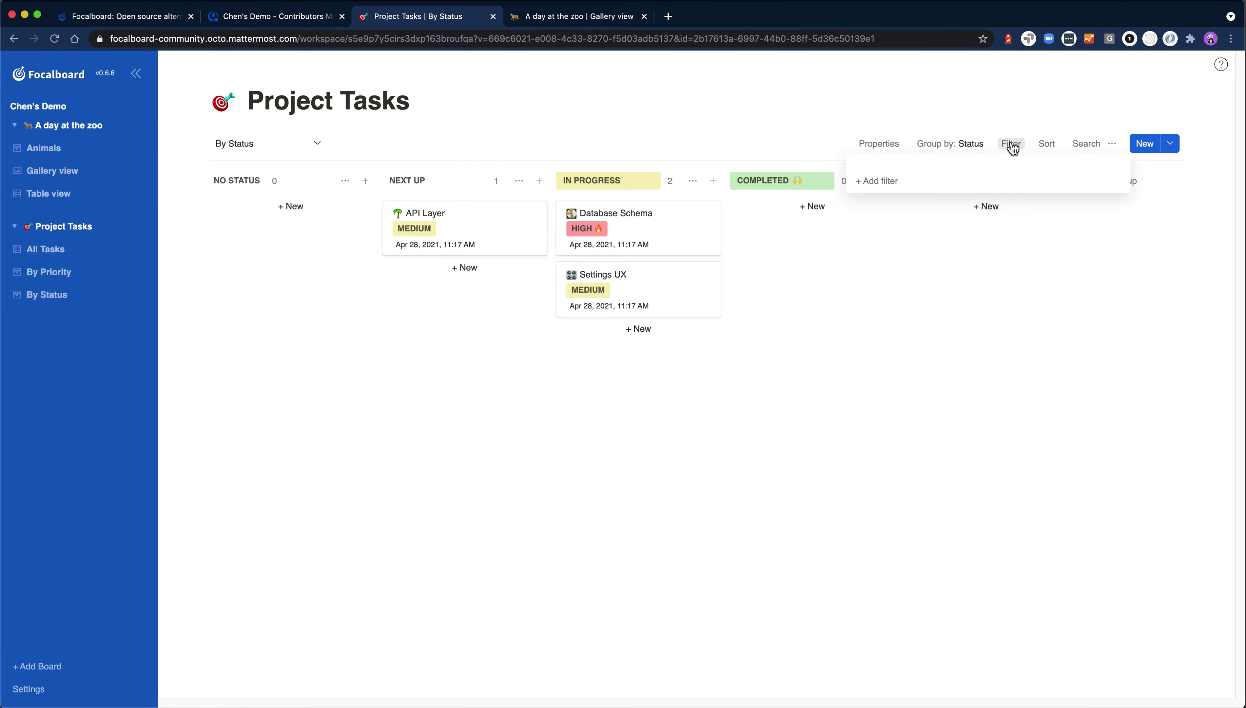
pyautogui.click(878, 182)
pyautogui.click(868, 167)
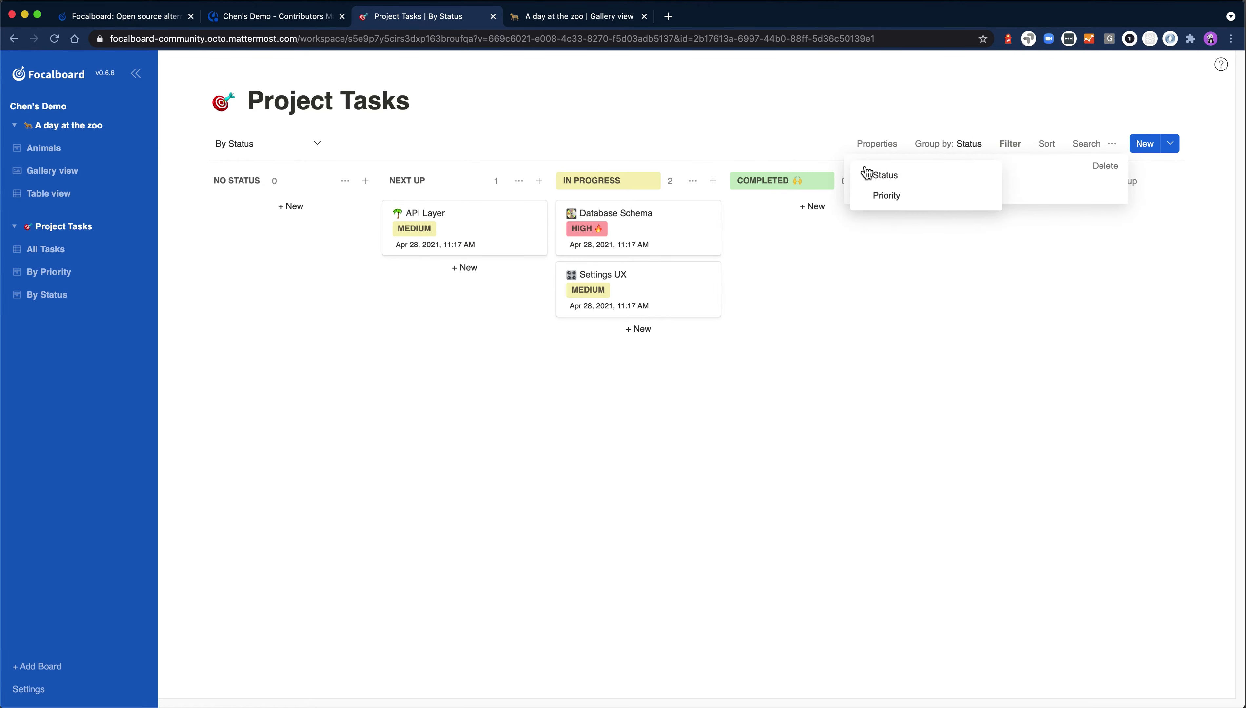
pyautogui.click(906, 195)
pyautogui.click(943, 170)
pyautogui.click(945, 172)
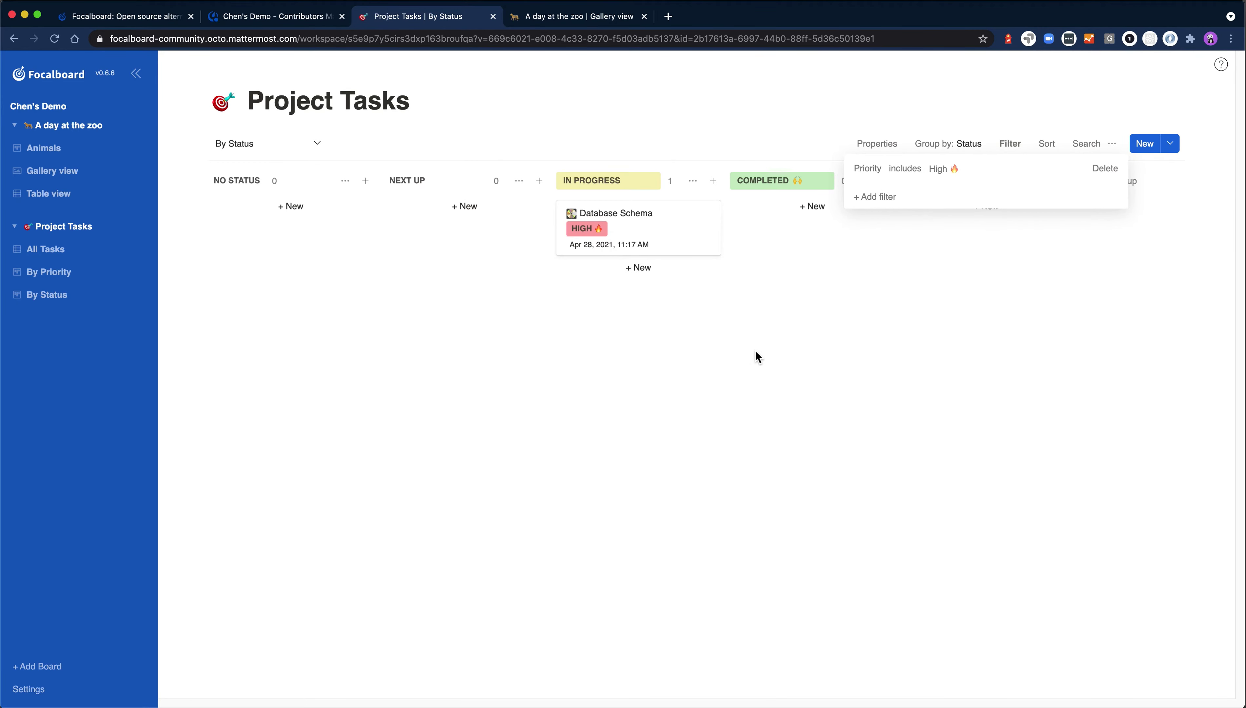
pyautogui.click(1104, 168)
pyautogui.click(933, 275)
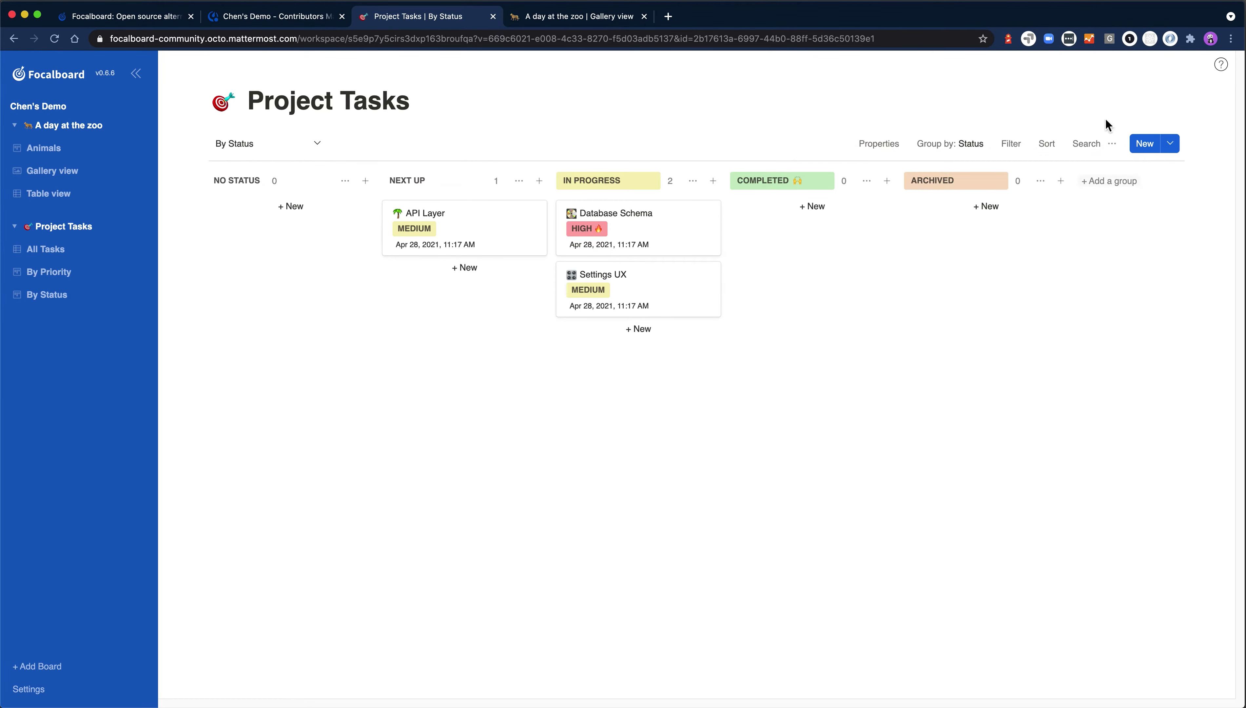
# Step: Sort the board's cards by Date Created
pyautogui.click(1047, 143)
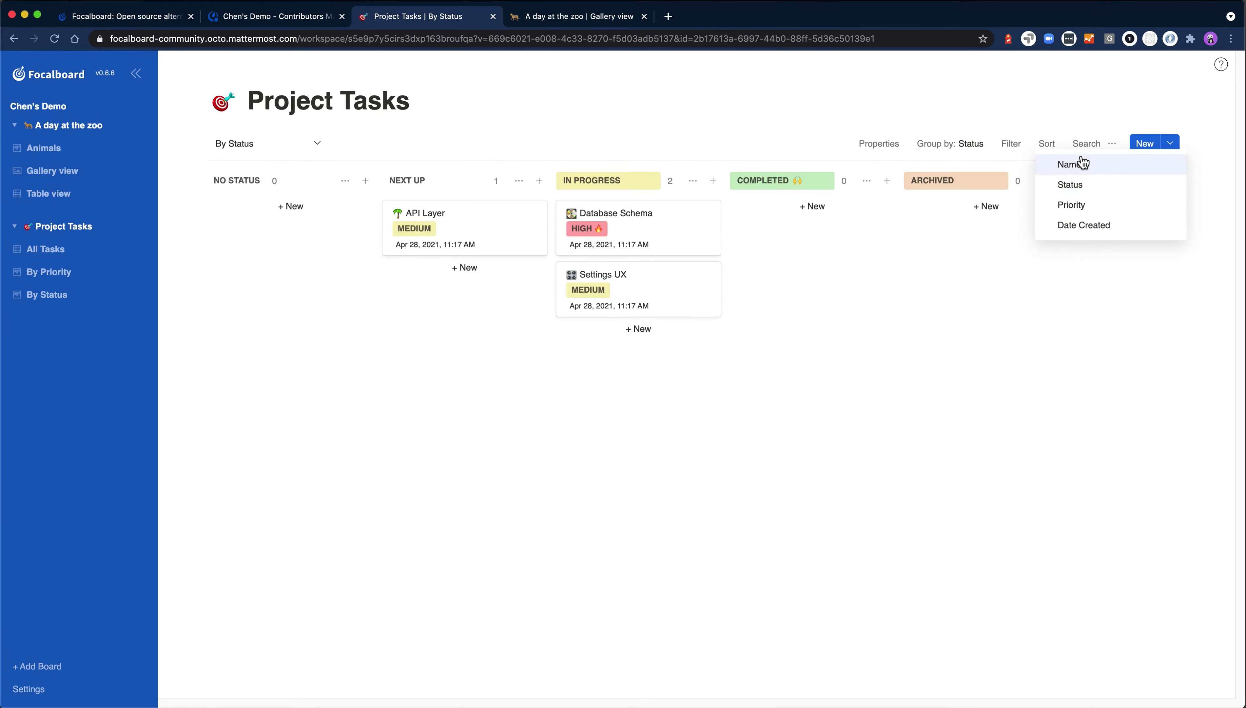
pyautogui.click(1073, 214)
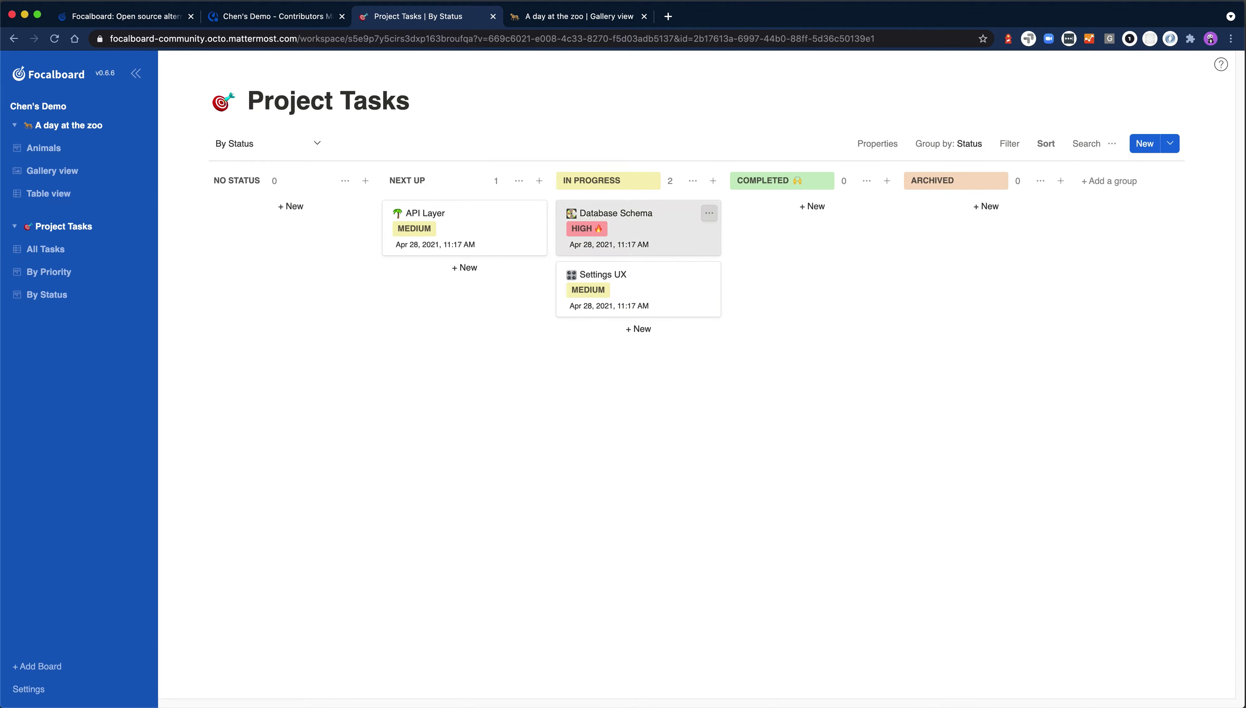
# Step: Switch the board to manual sorting and place the Settings UX card above Database Schema in In Progress
pyautogui.click(1052, 145)
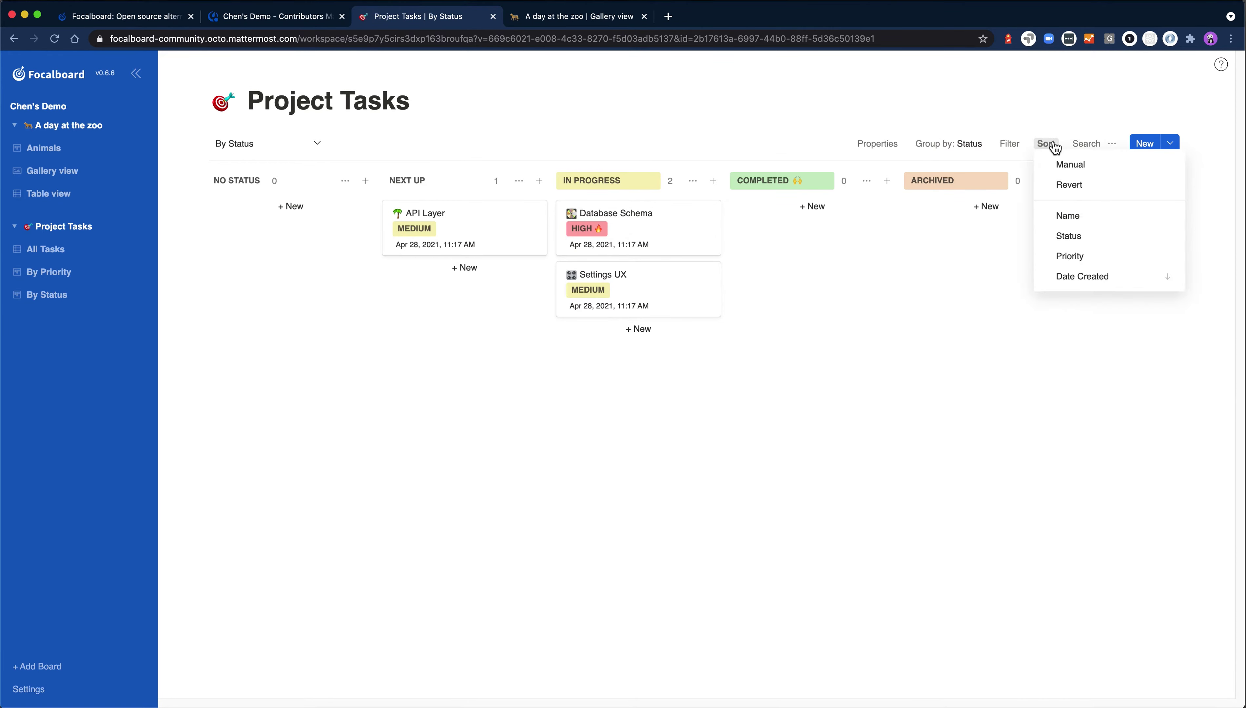
pyautogui.click(1085, 167)
pyautogui.moveTo(591, 281); pyautogui.dragTo(624, 237)
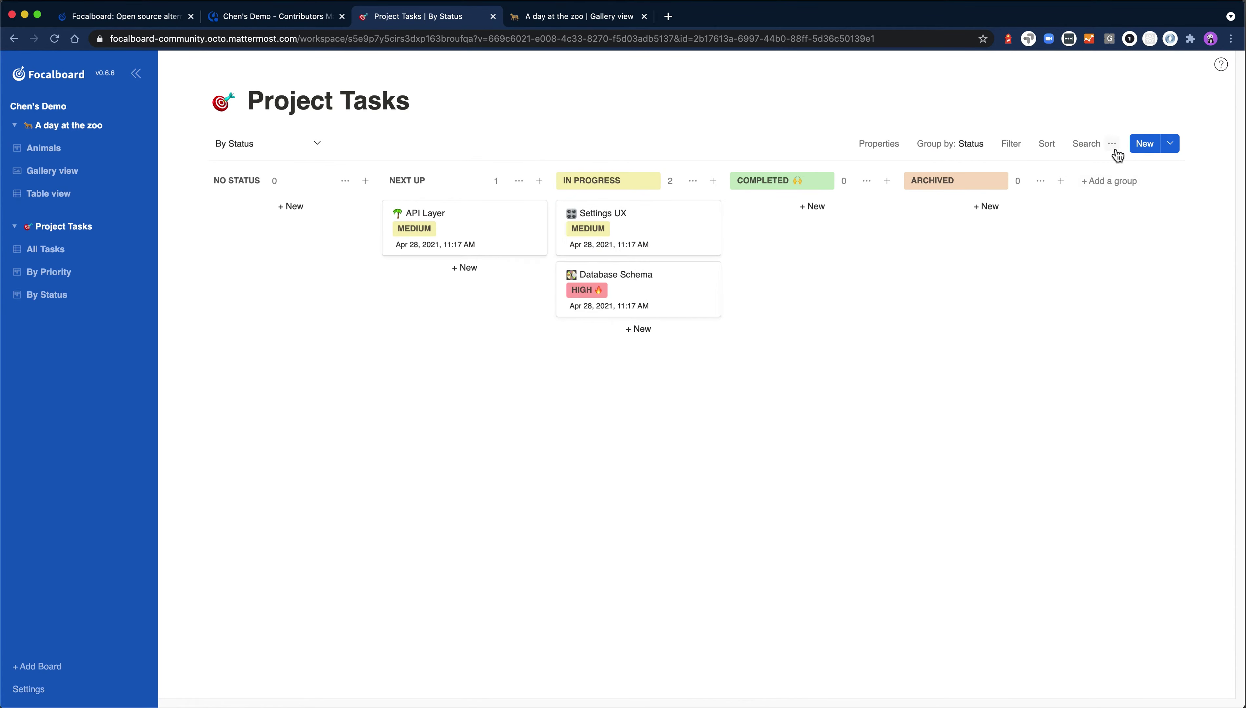
# Step: Publish the Project Tasks board to the web for anyone with the link, and copy its share link
pyautogui.click(1090, 145)
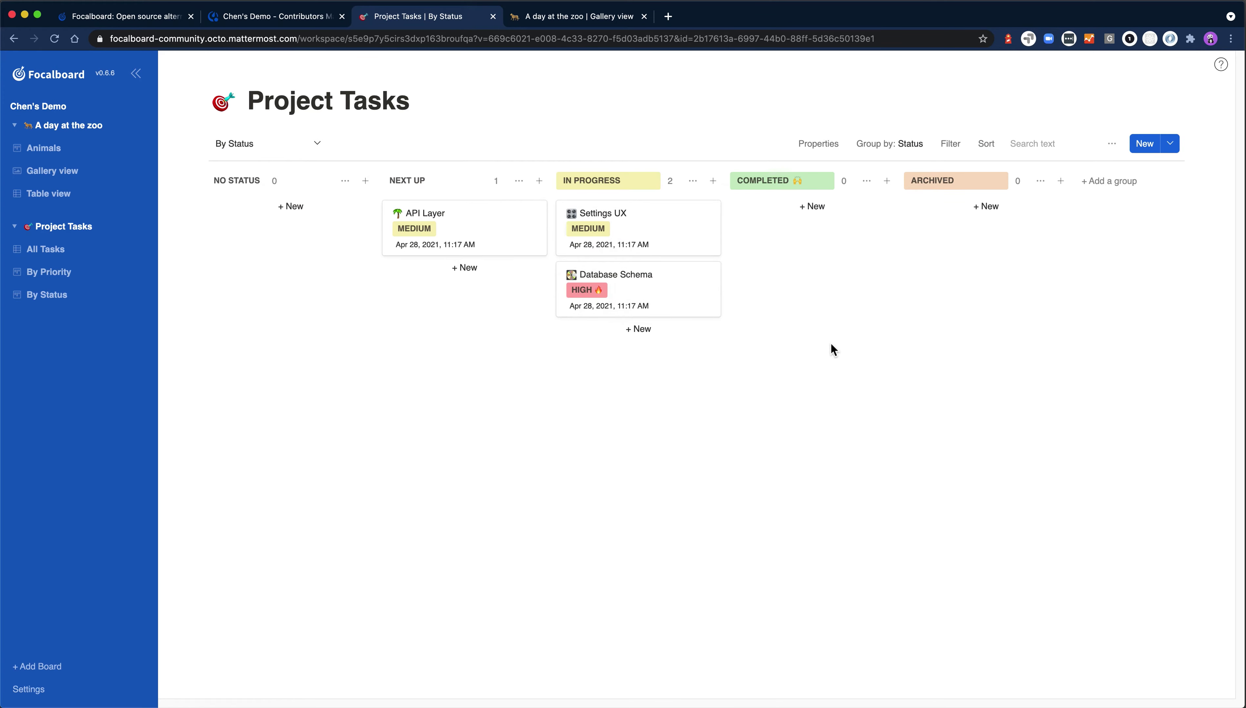
pyautogui.click(1112, 144)
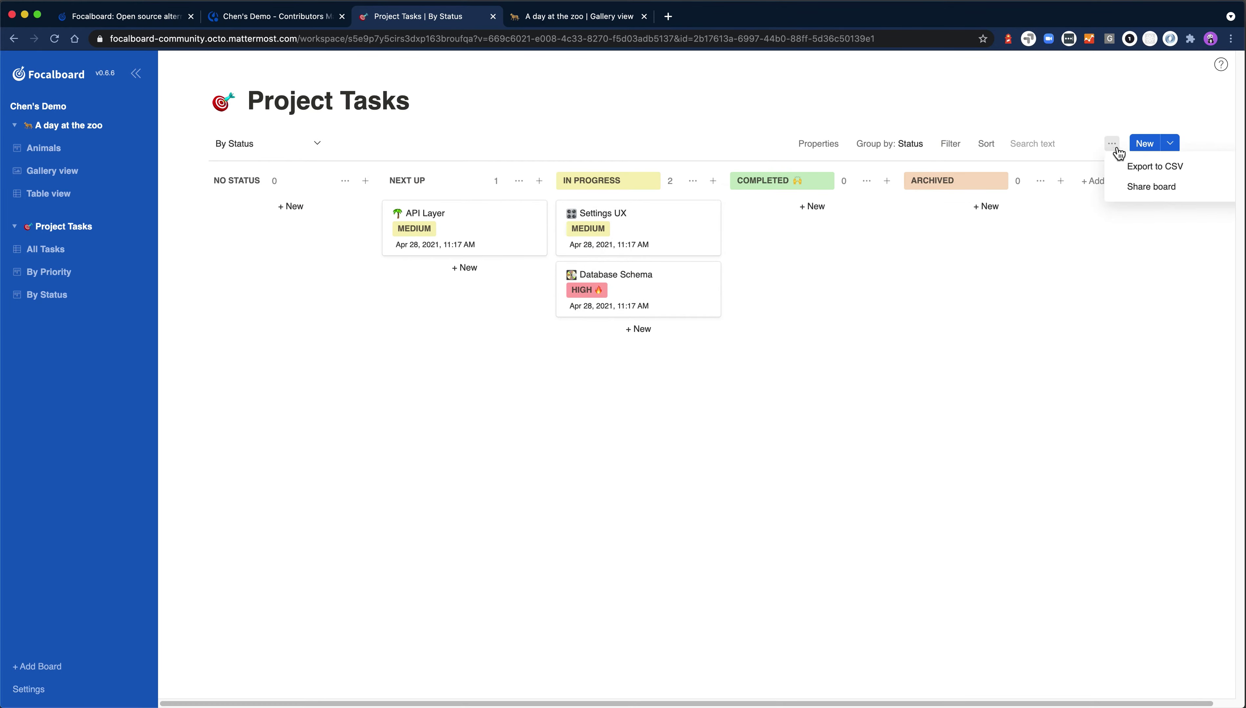
pyautogui.click(1153, 187)
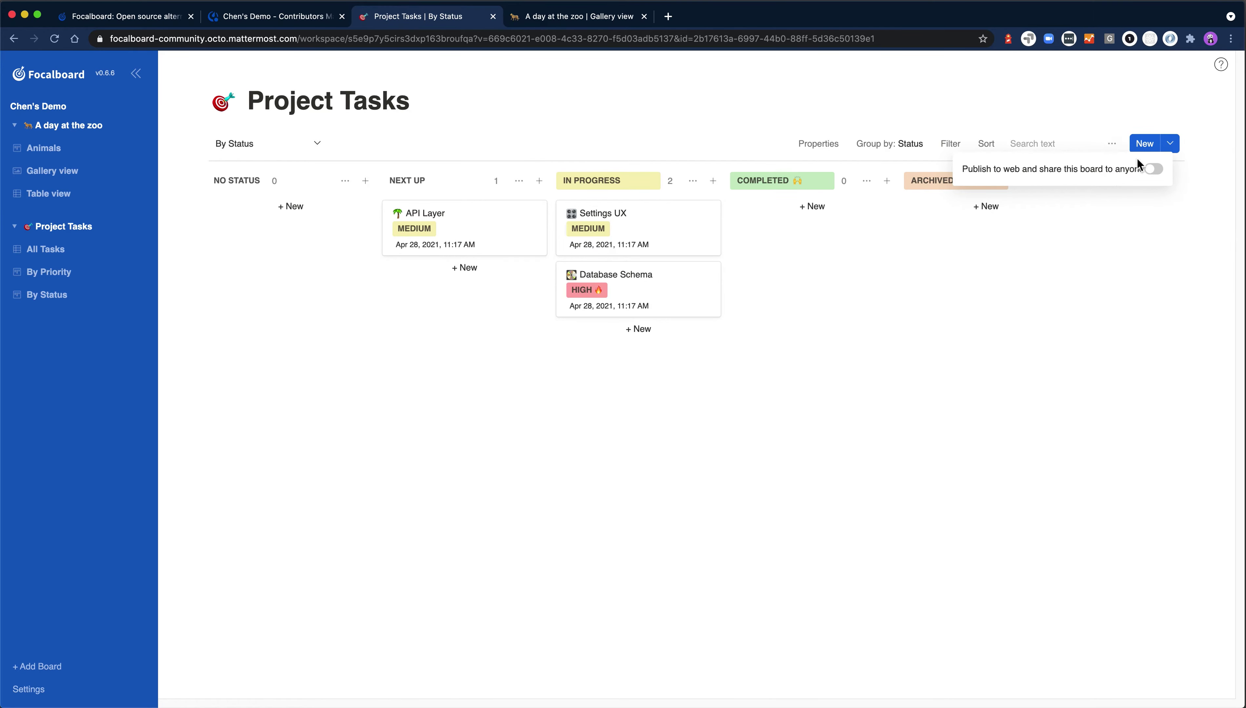
pyautogui.click(1151, 169)
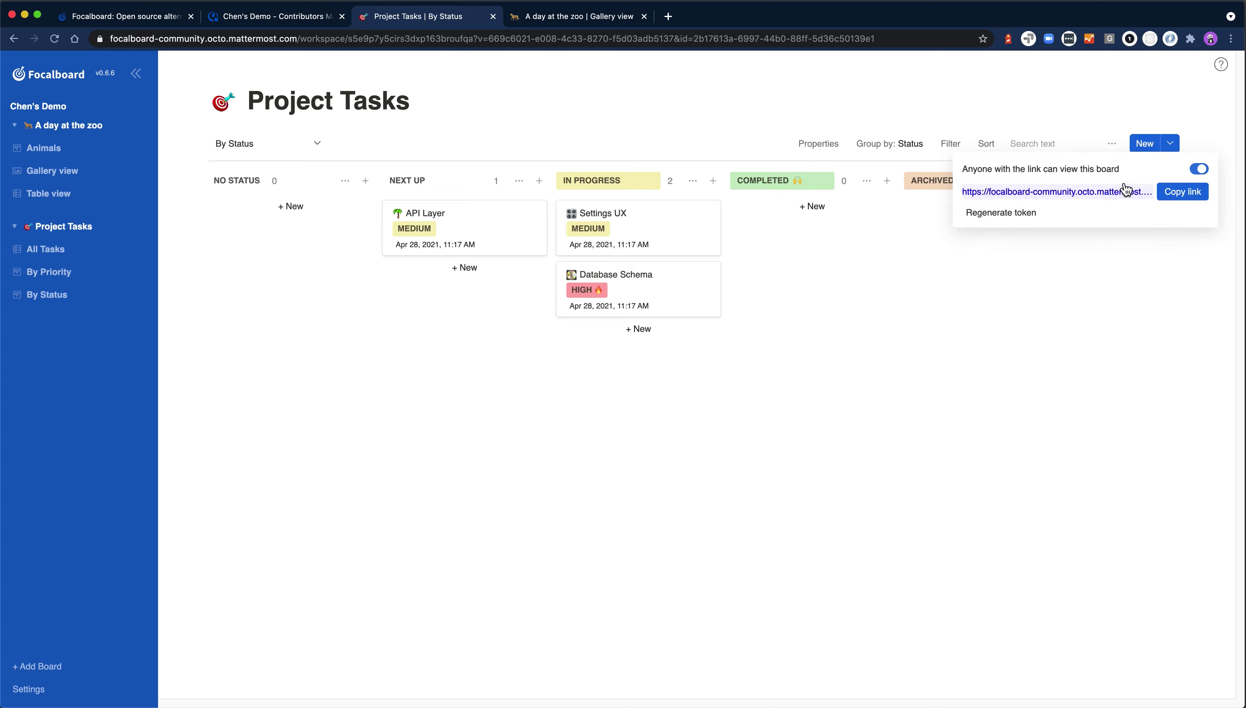
pyautogui.click(1188, 192)
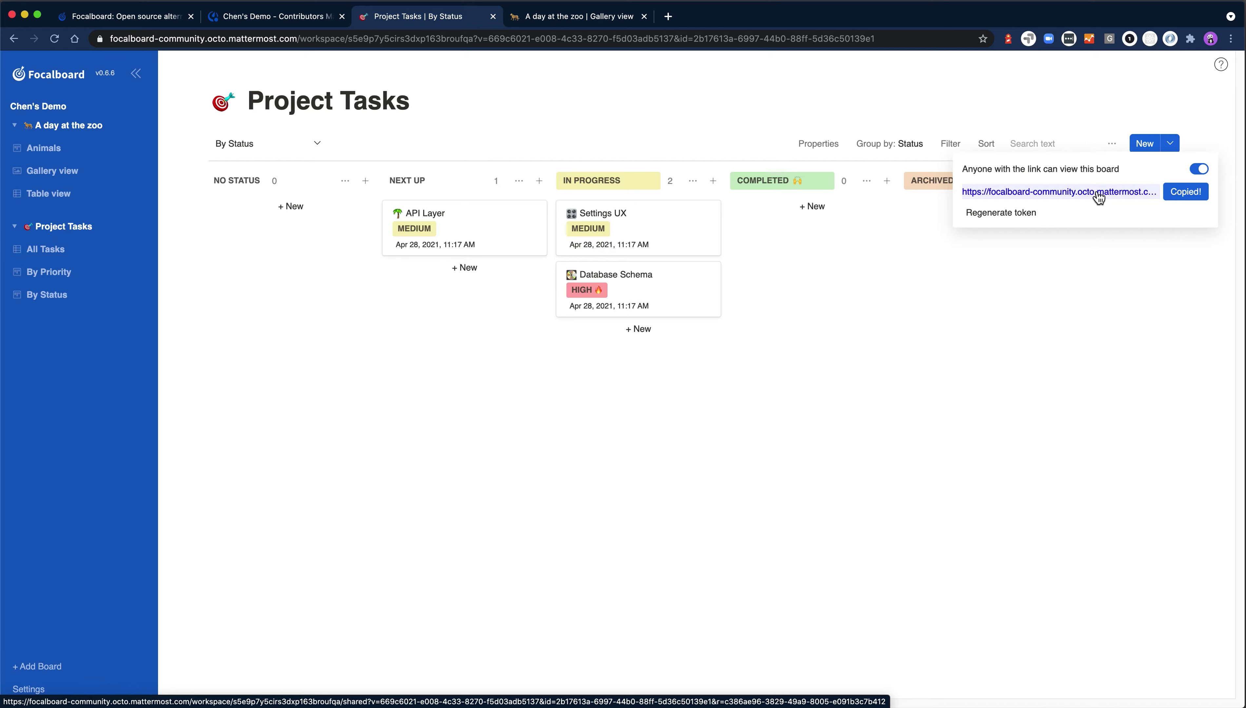
pyautogui.click(1053, 296)
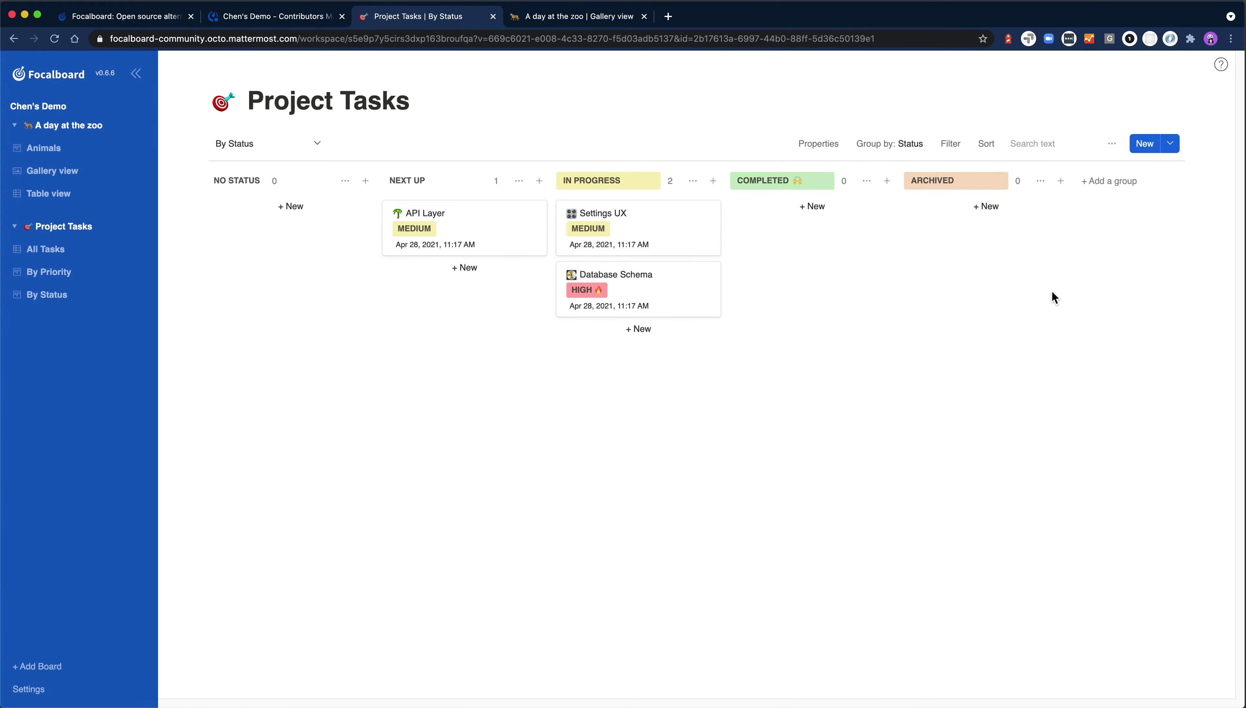
# Step: Open the API Layer card from Next Up and rename it "My task"
pyautogui.click(478, 243)
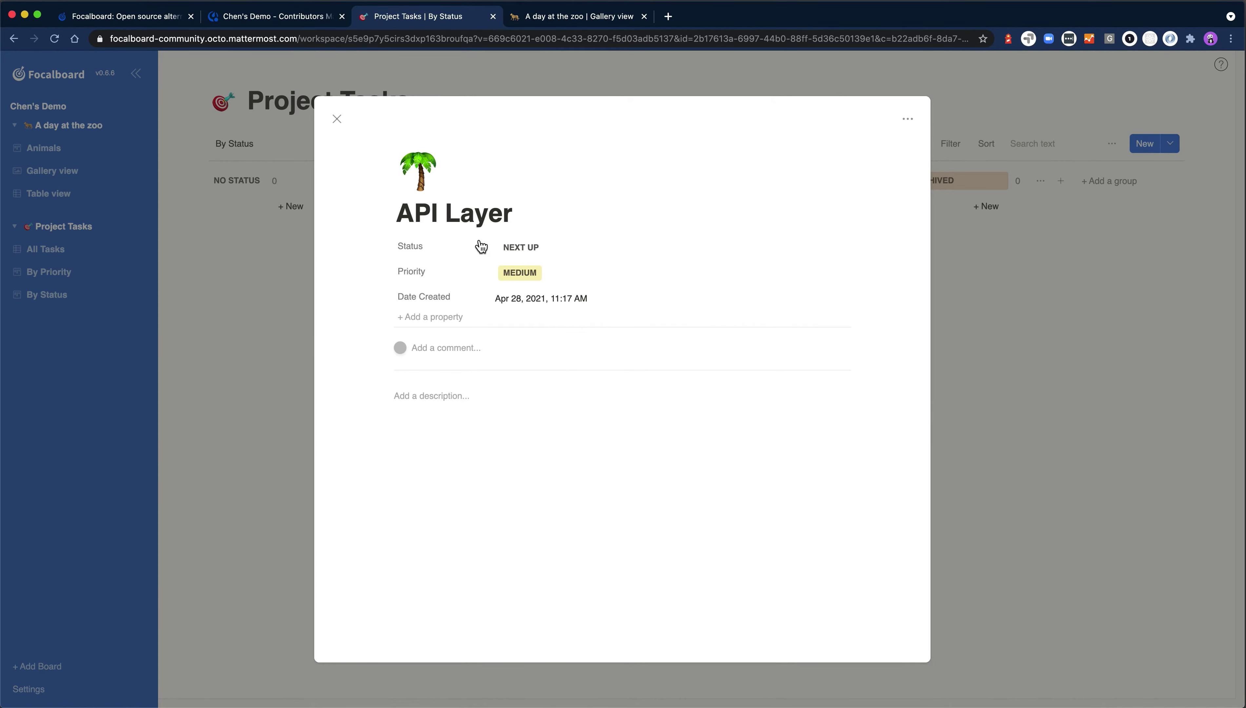
pyautogui.moveTo(396, 214); pyautogui.dragTo(627, 215)
pyautogui.write('My task')
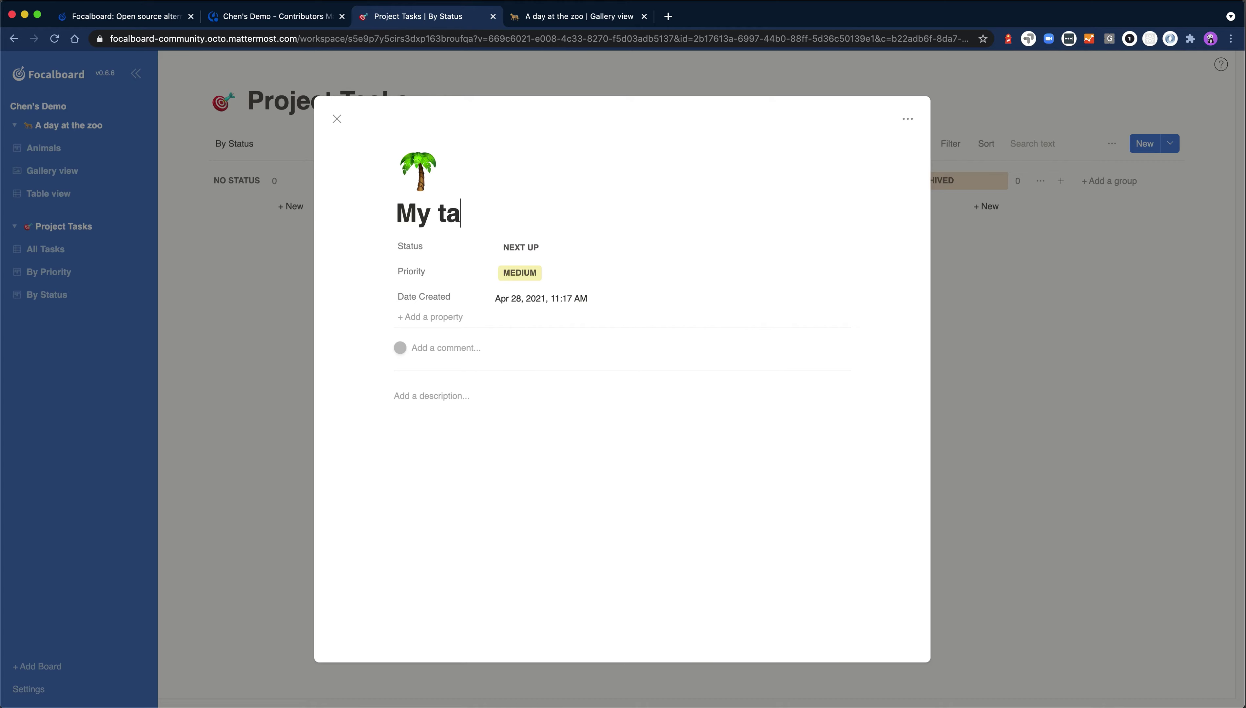
# Step: Change the card's icon to the dart-in-target emoji and set its Status to In Progress
pyautogui.click(419, 173)
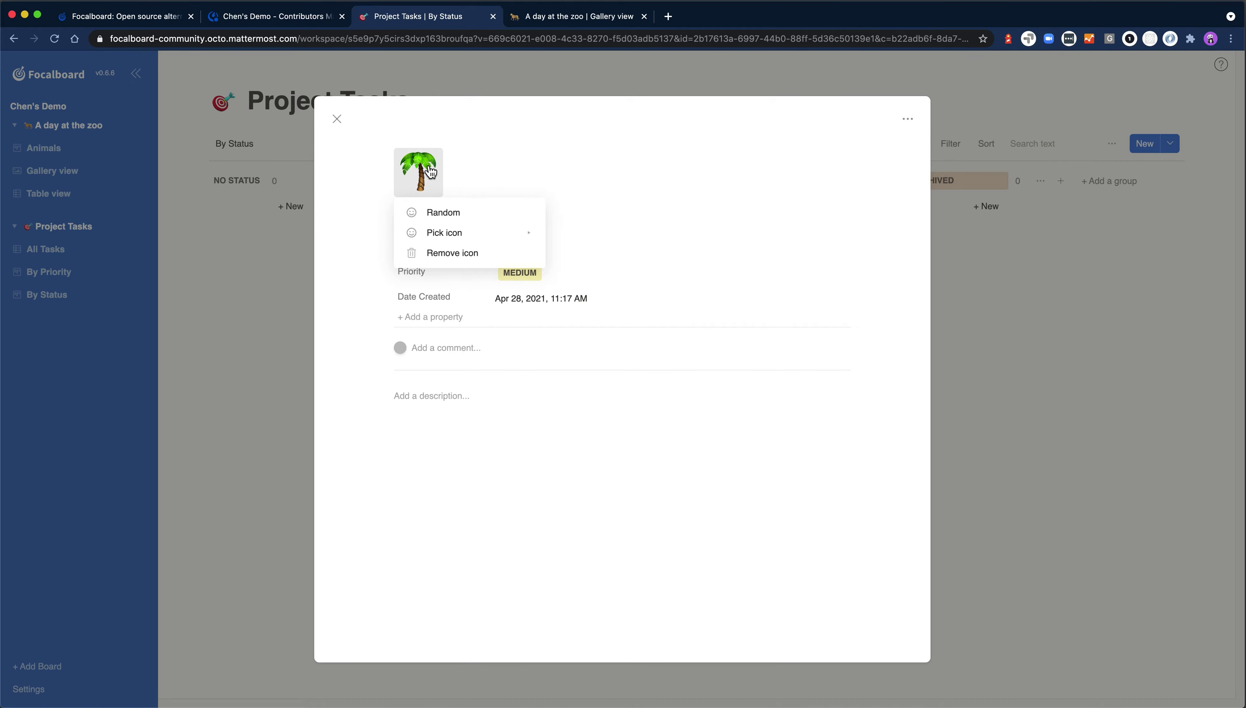
pyautogui.moveTo(472, 235)
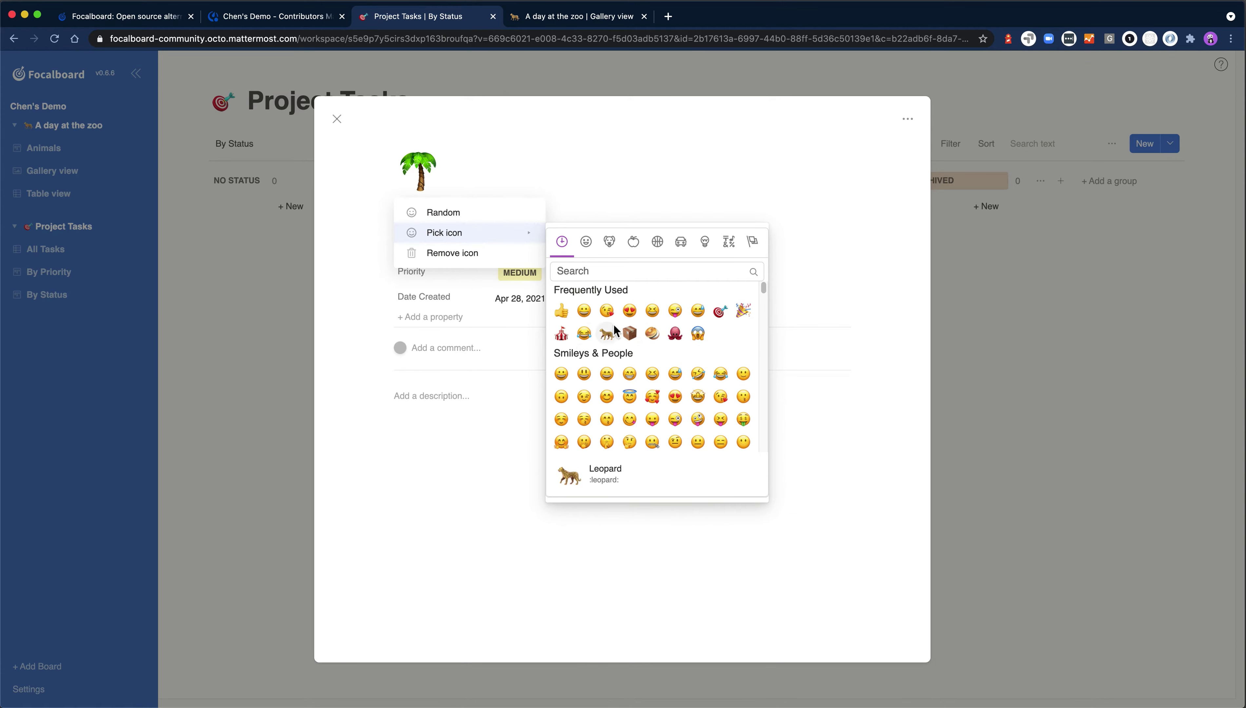
pyautogui.click(720, 311)
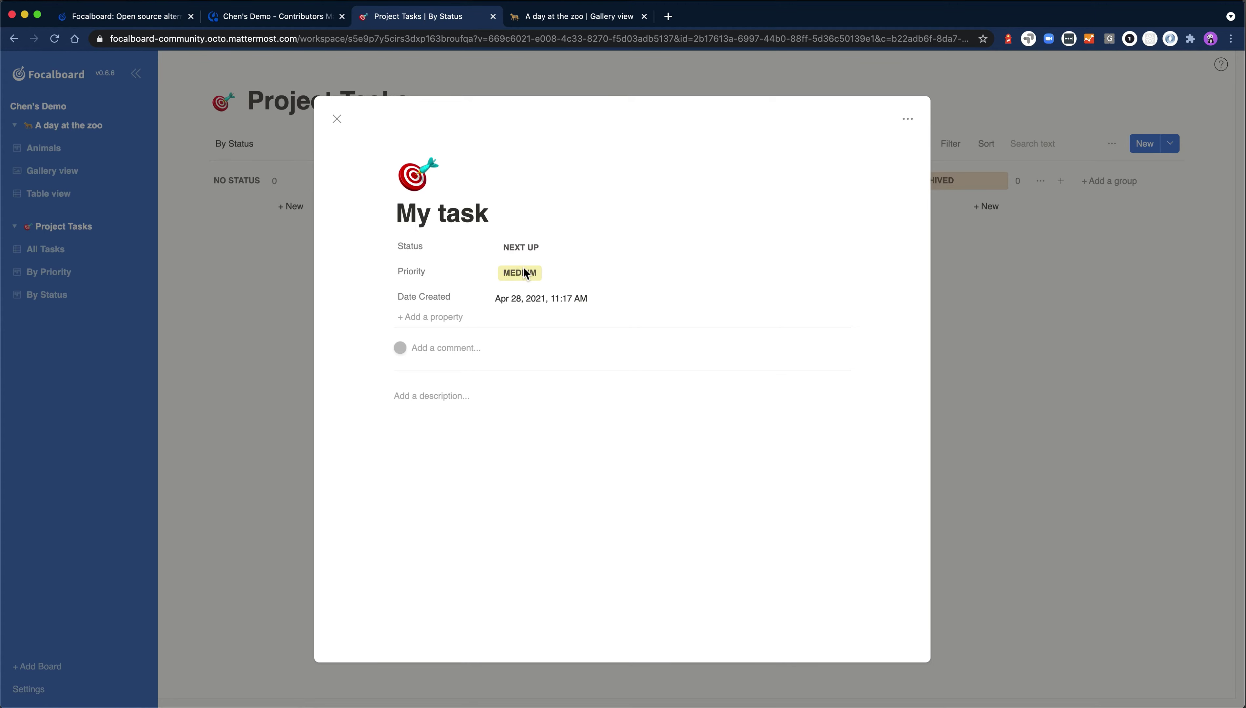
pyautogui.click(519, 247)
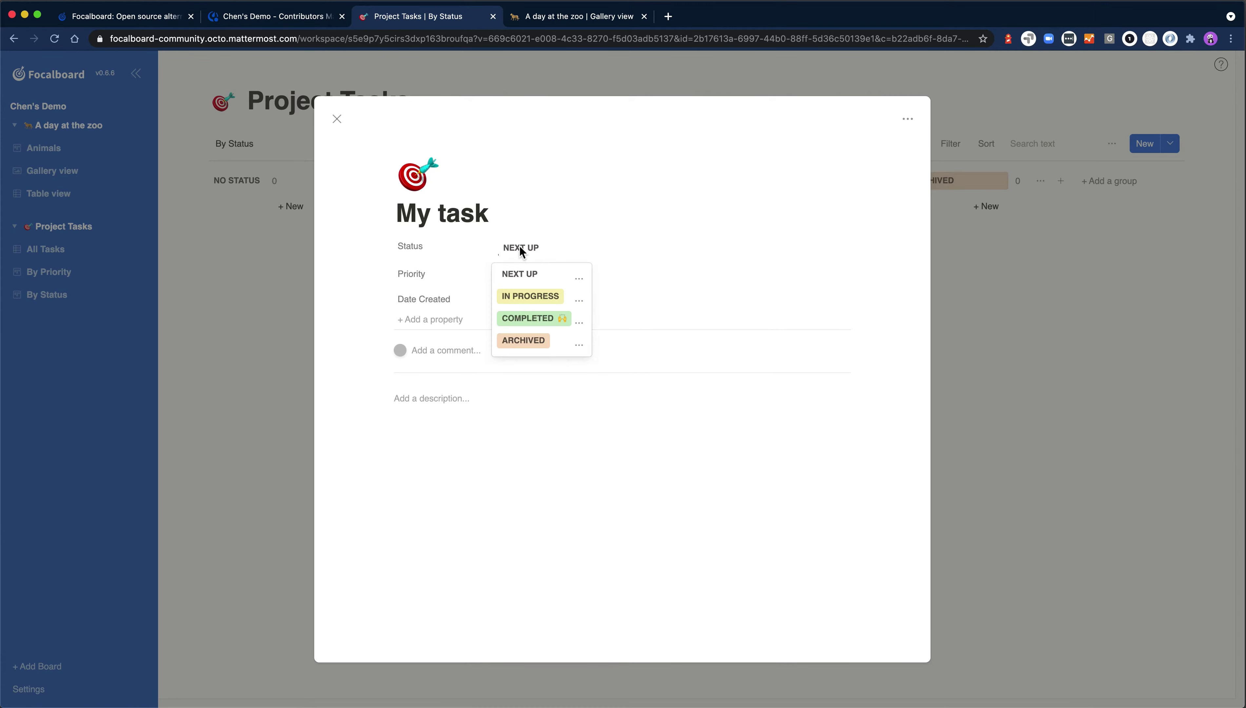
pyautogui.click(529, 295)
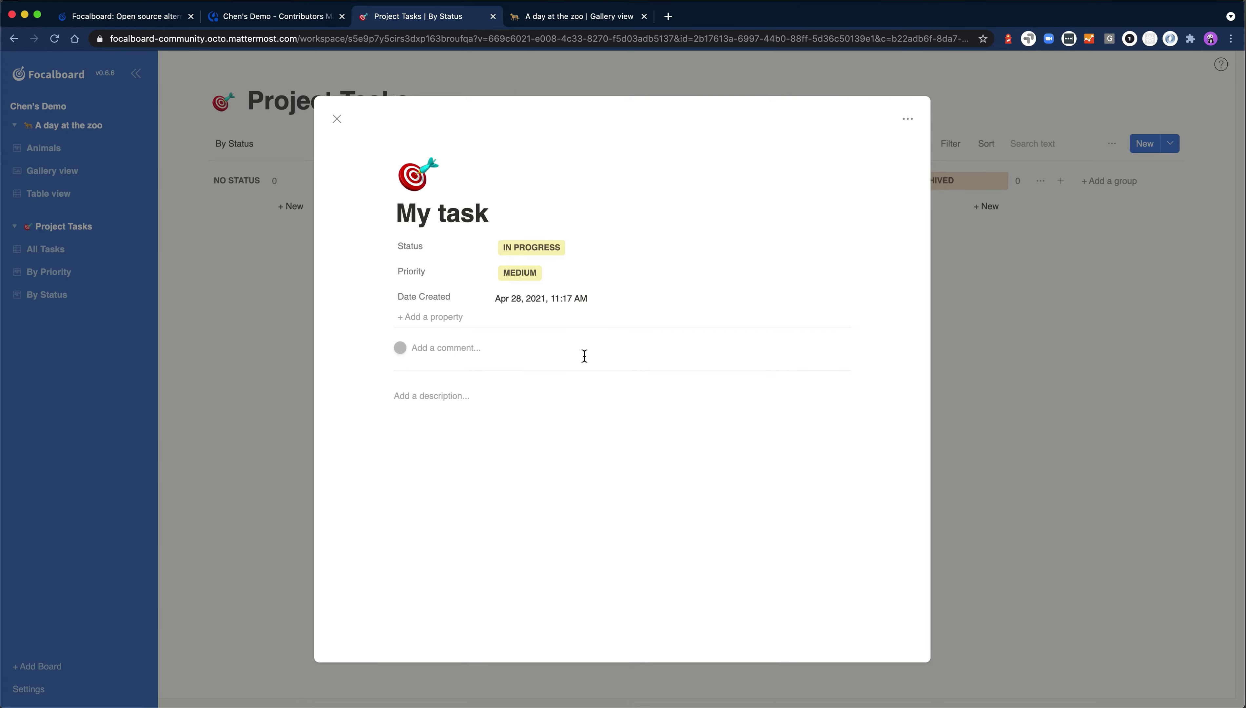
# Step: Add a Number property named "Estimate" to the My task card and set its value to 8
pyautogui.click(424, 317)
pyautogui.click(426, 322)
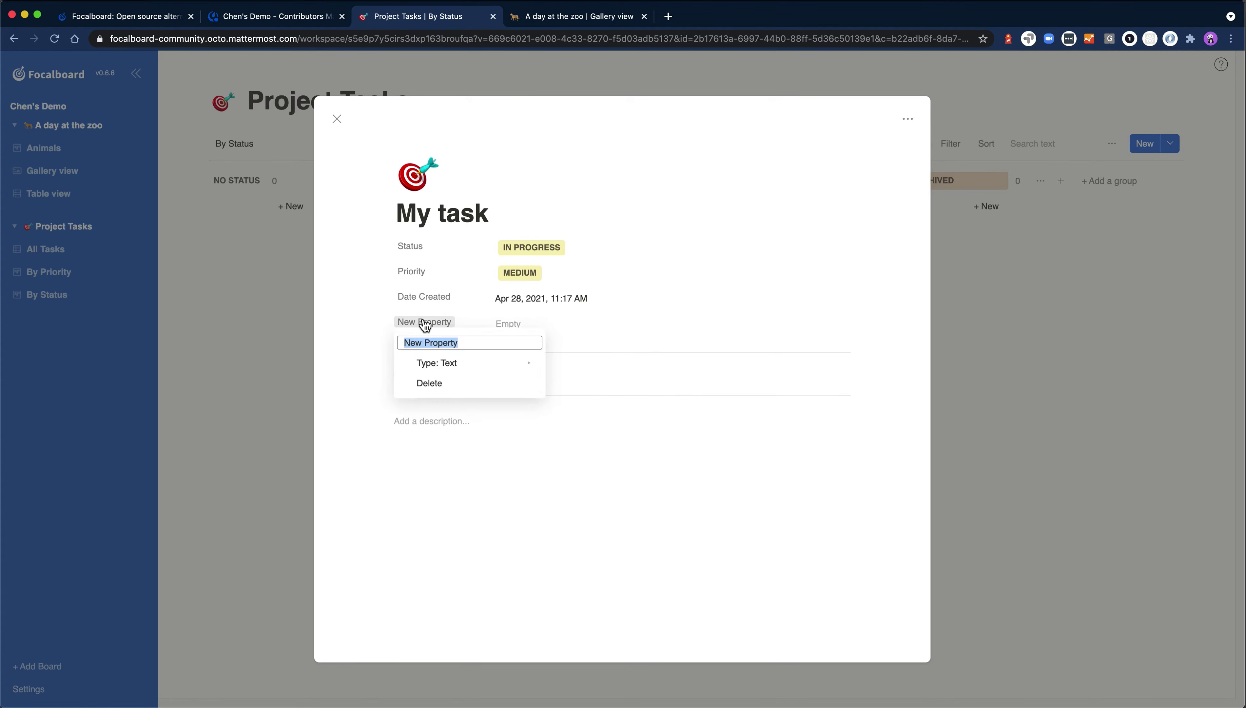
pyautogui.write('Estimate')
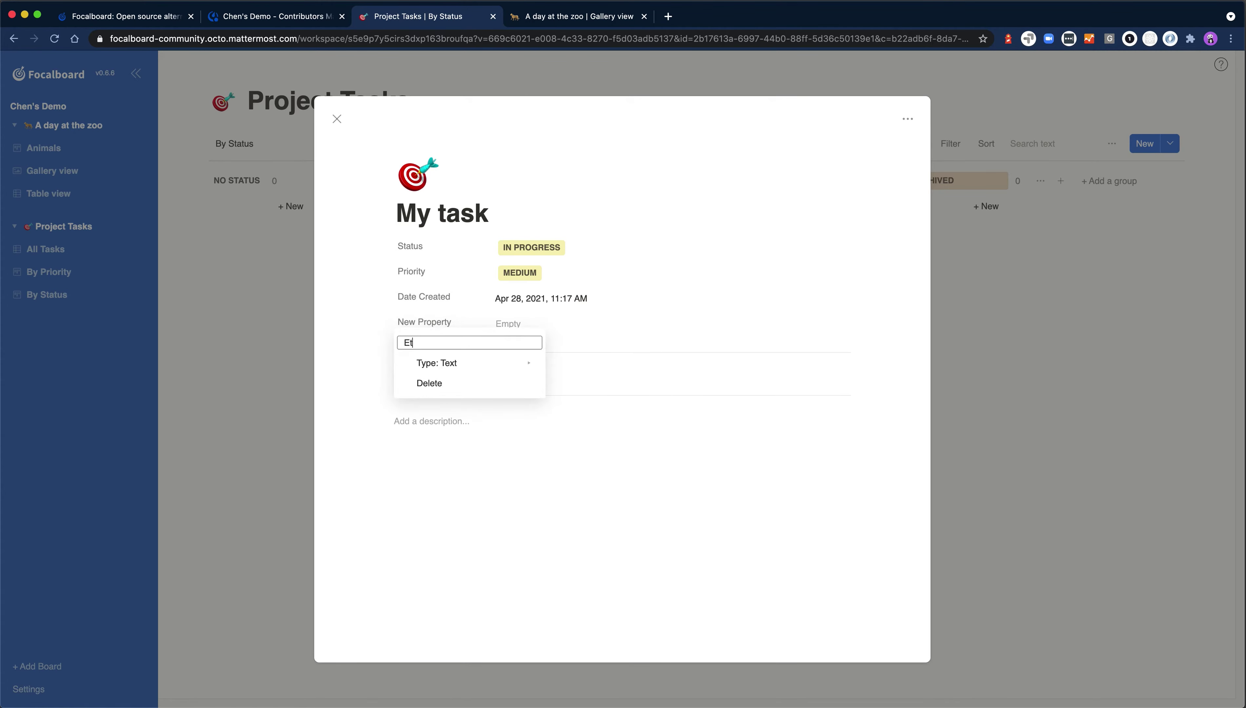
pyautogui.press('Return')
pyautogui.moveTo(462, 369)
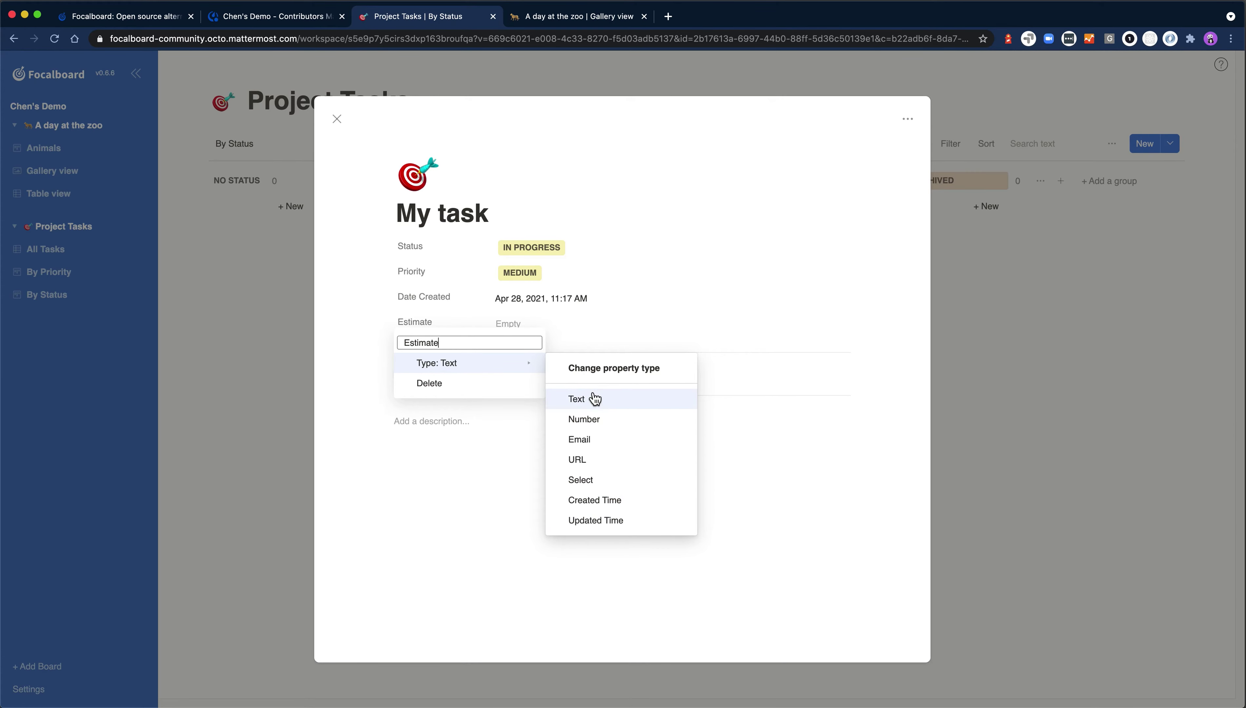
pyautogui.click(589, 420)
pyautogui.click(515, 329)
pyautogui.write('8')
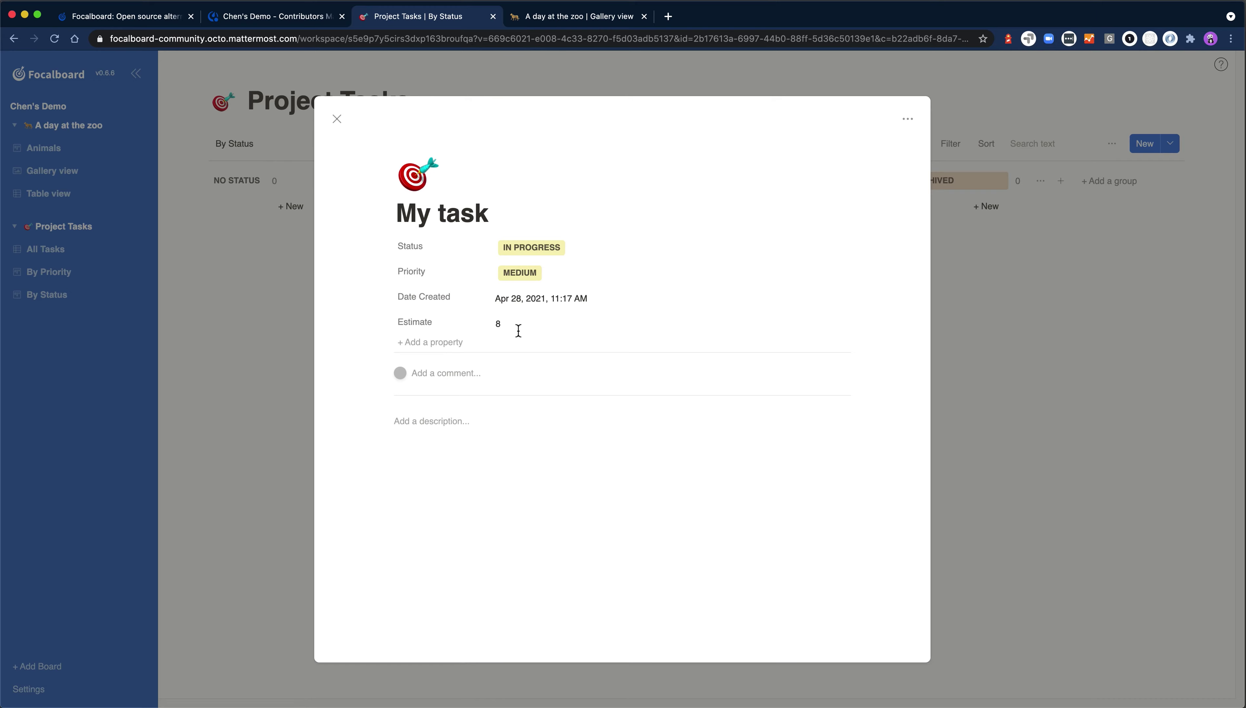
# Step: Post the comment "This is an important task" on the My task card
pyautogui.click(447, 381)
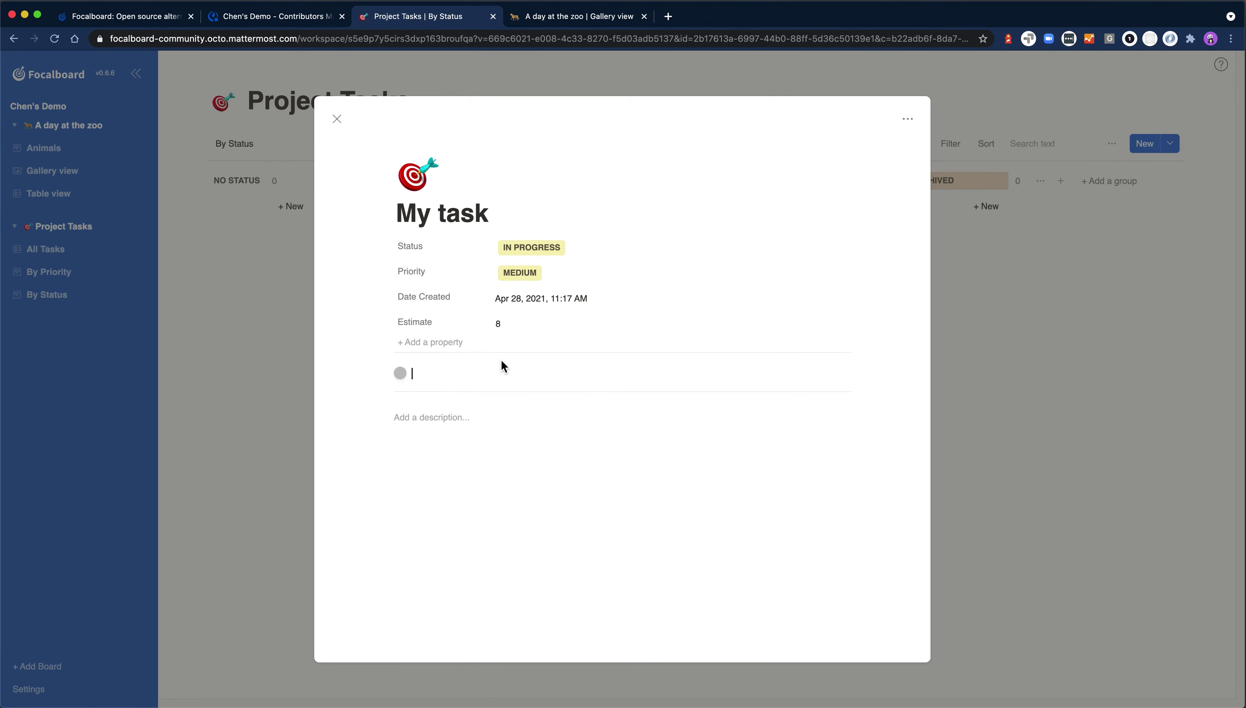
pyautogui.write('This is an important task')
pyautogui.click(840, 374)
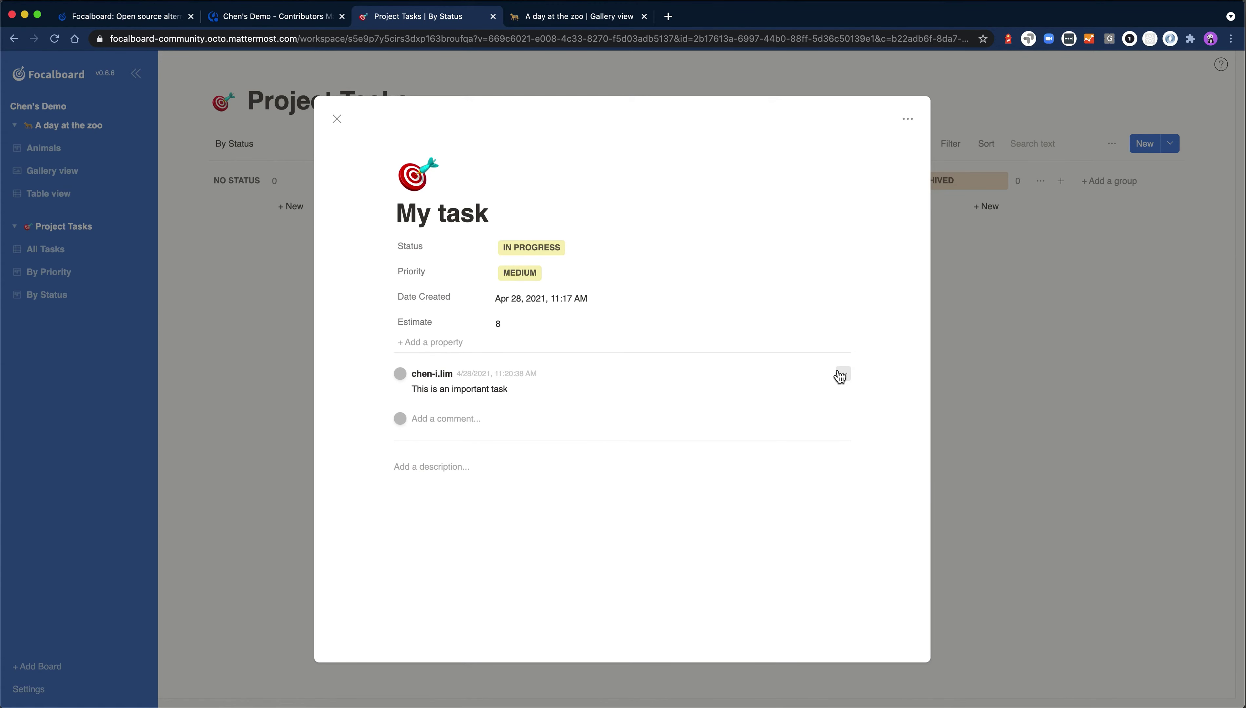
# Step: Write a markdown description with the heading "This is markdown", bold text "Bold", and a bulleted list of Lists, Two and Three
pyautogui.click(410, 468)
pyautogui.write('# This is am')
pyautogui.press('BackSpace')
pyautogui.press('BackSpace')
pyautogui.write('markdown')
pyautogui.press('Return')
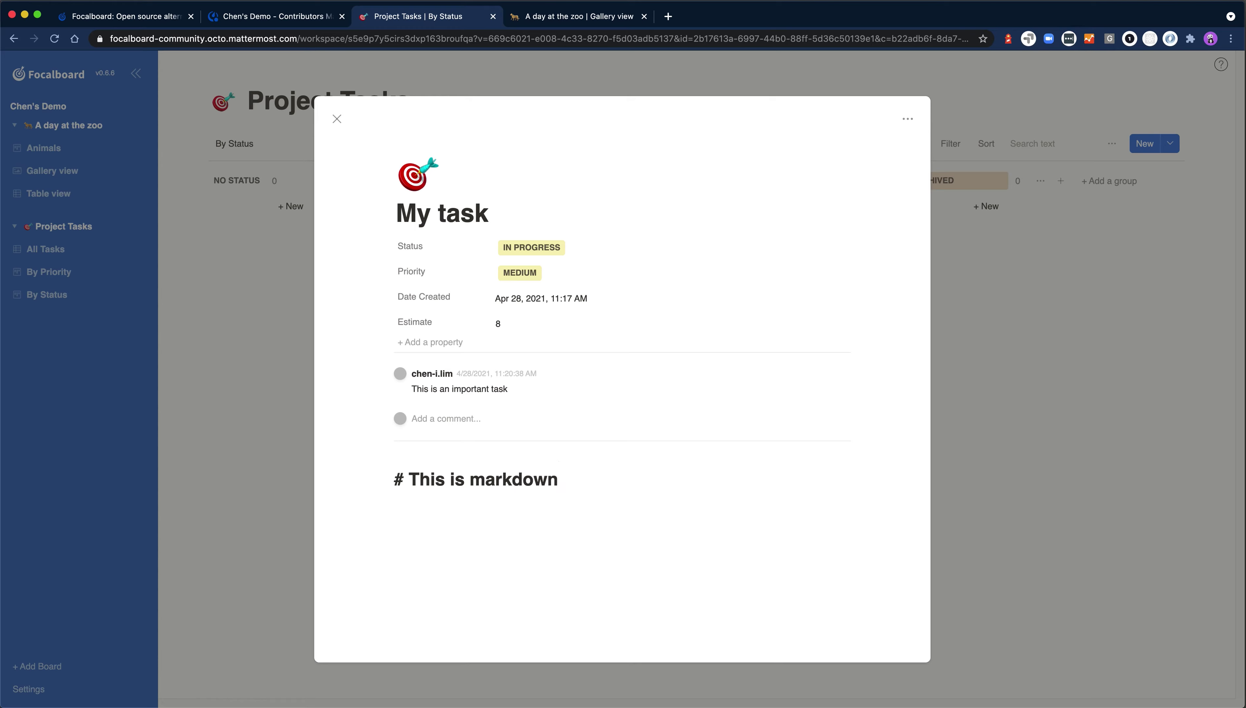
pyautogui.write('**Bold**.')
pyautogui.press('Return')
pyautogui.write('- Lists')
pyautogui.press('Return')
pyautogui.write('Two')
pyautogui.press('Return')
pyautogui.write('Three')
pyautogui.press('Return')
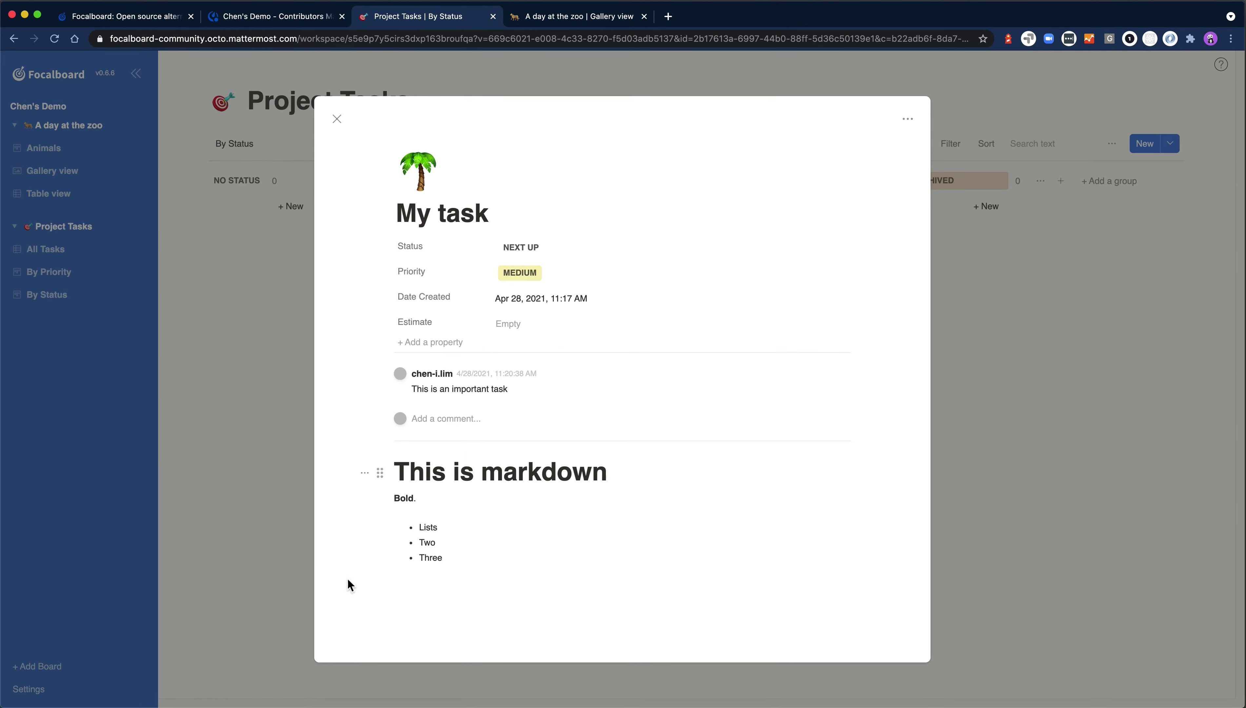
# Step: Add two checkbox items below the description, labelled "Subtasks 1" and "Subtask 2"
pyautogui.moveTo(408, 587)
pyautogui.click(418, 596)
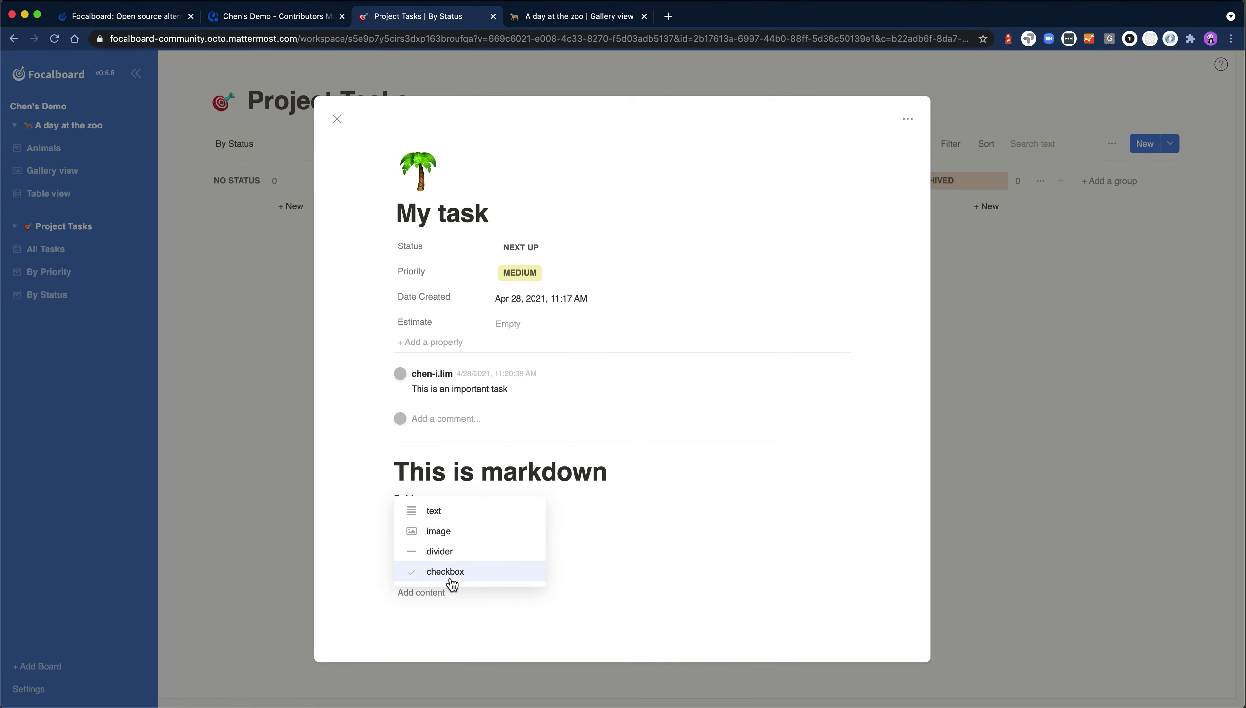
pyautogui.click(515, 631)
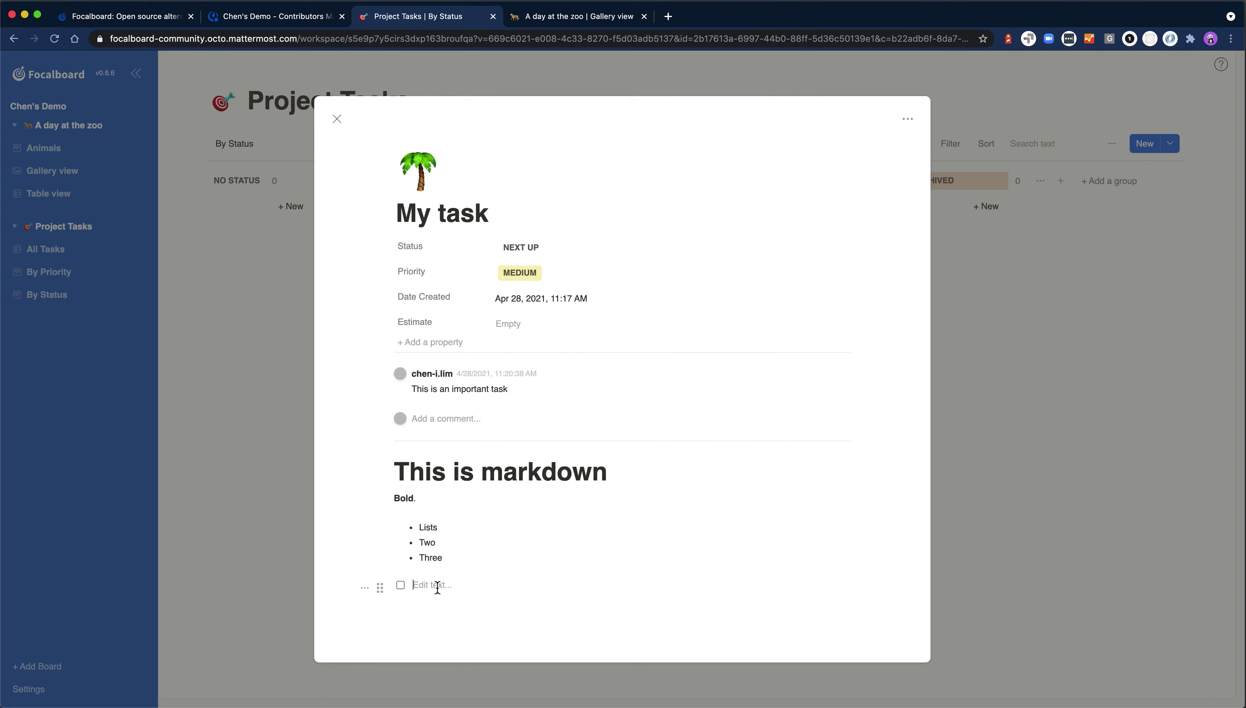
pyautogui.write('Subtasks 1')
pyautogui.click(423, 614)
pyautogui.click(468, 594)
pyautogui.write('Subtask 2')
# Step: Check off both subtasks and set the card's Status to Completed
pyautogui.click(401, 586)
pyautogui.click(400, 606)
pyautogui.click(521, 244)
pyautogui.click(545, 313)
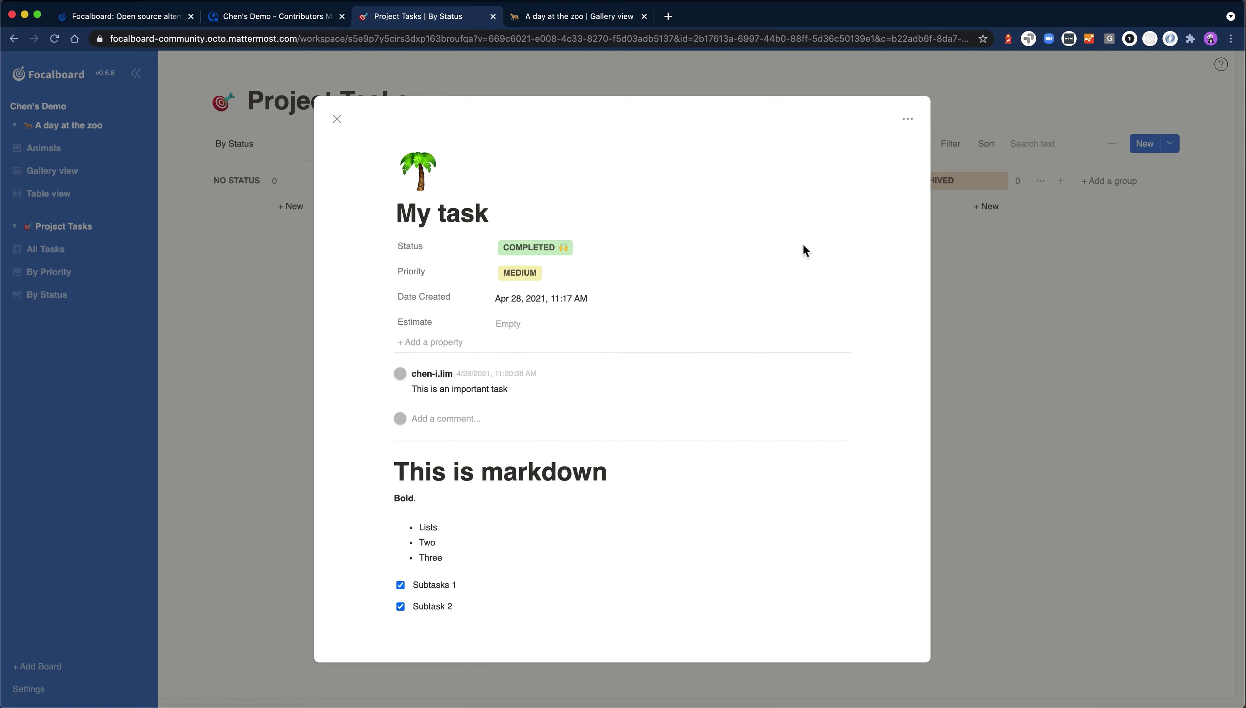
# Step: Create a new template from the My task card and name it "Task item"
pyautogui.click(907, 121)
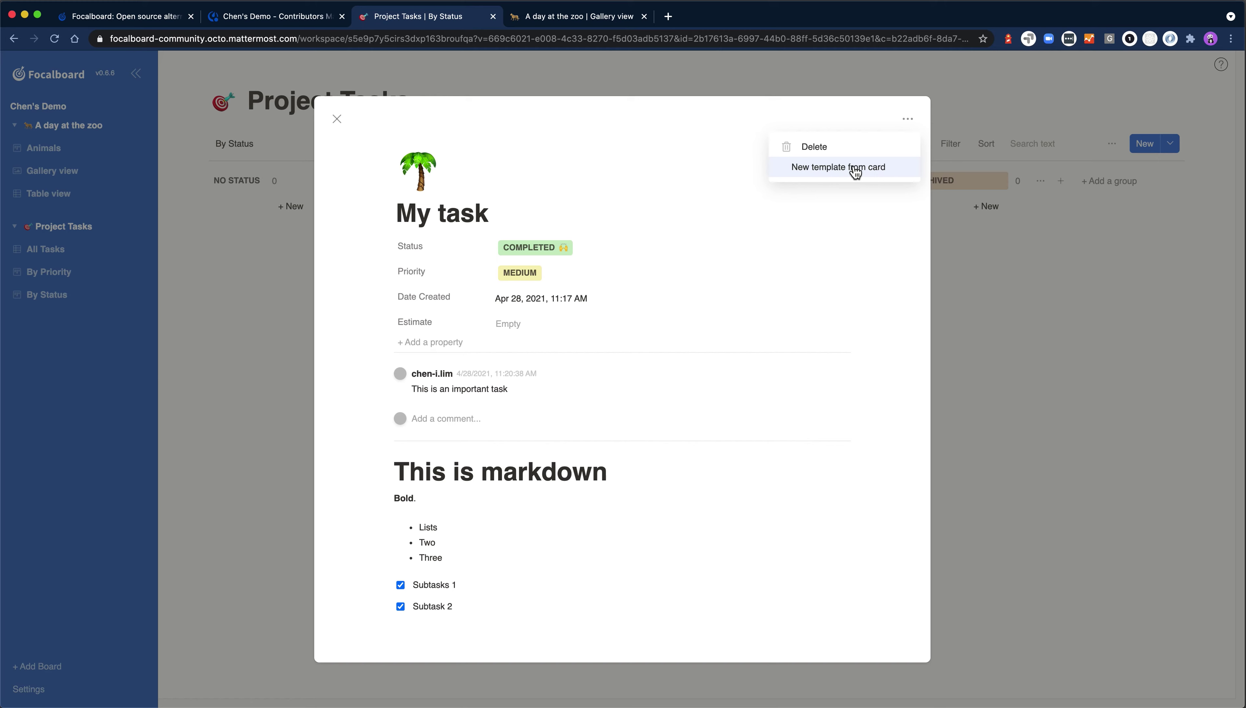
pyautogui.click(830, 171)
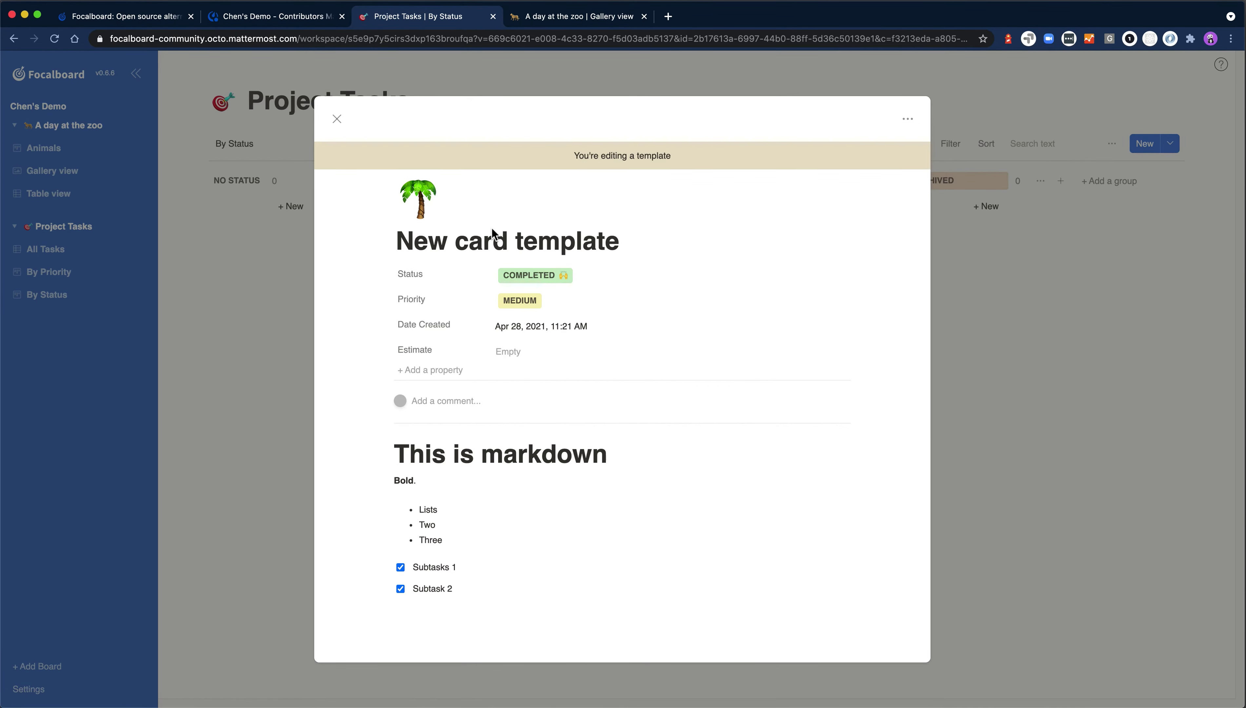
pyautogui.tripleClick(424, 245)
pyautogui.write('Task item')
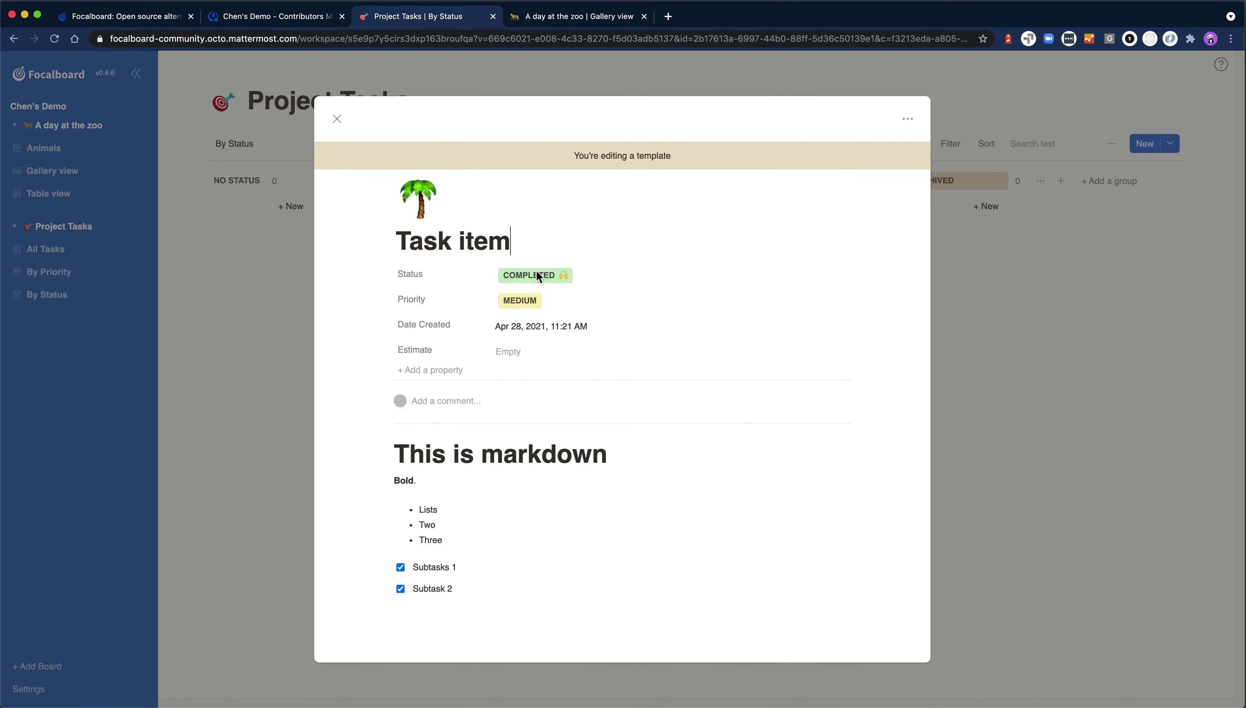
# Step: Set the template's Status to Next Up, uncheck both of its subtasks, and close the template
pyautogui.click(528, 277)
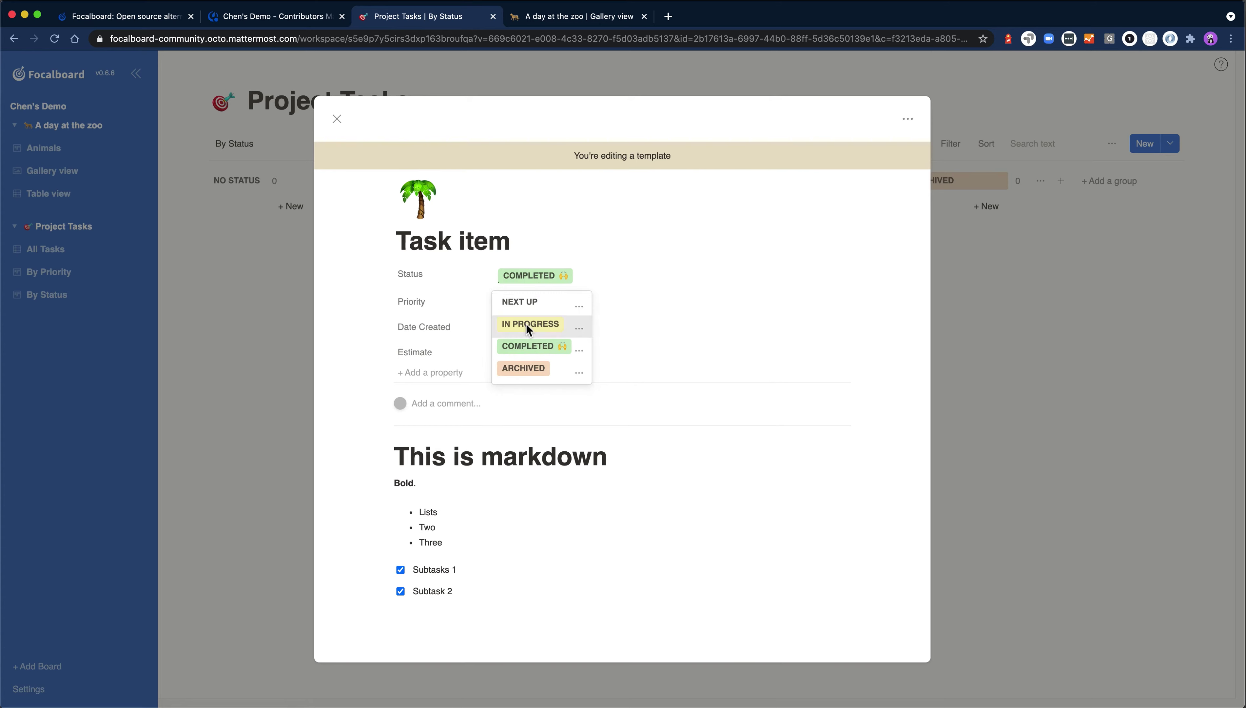
pyautogui.click(522, 302)
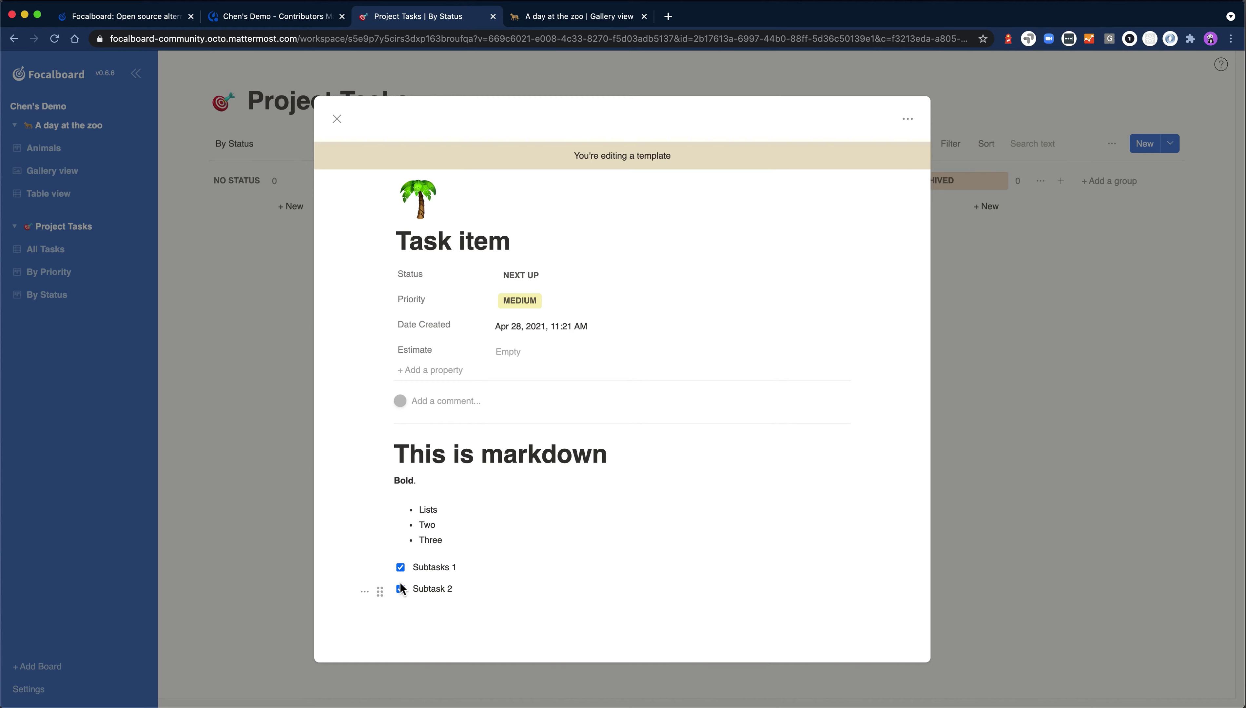
pyautogui.press('super+z')
pyautogui.click(337, 119)
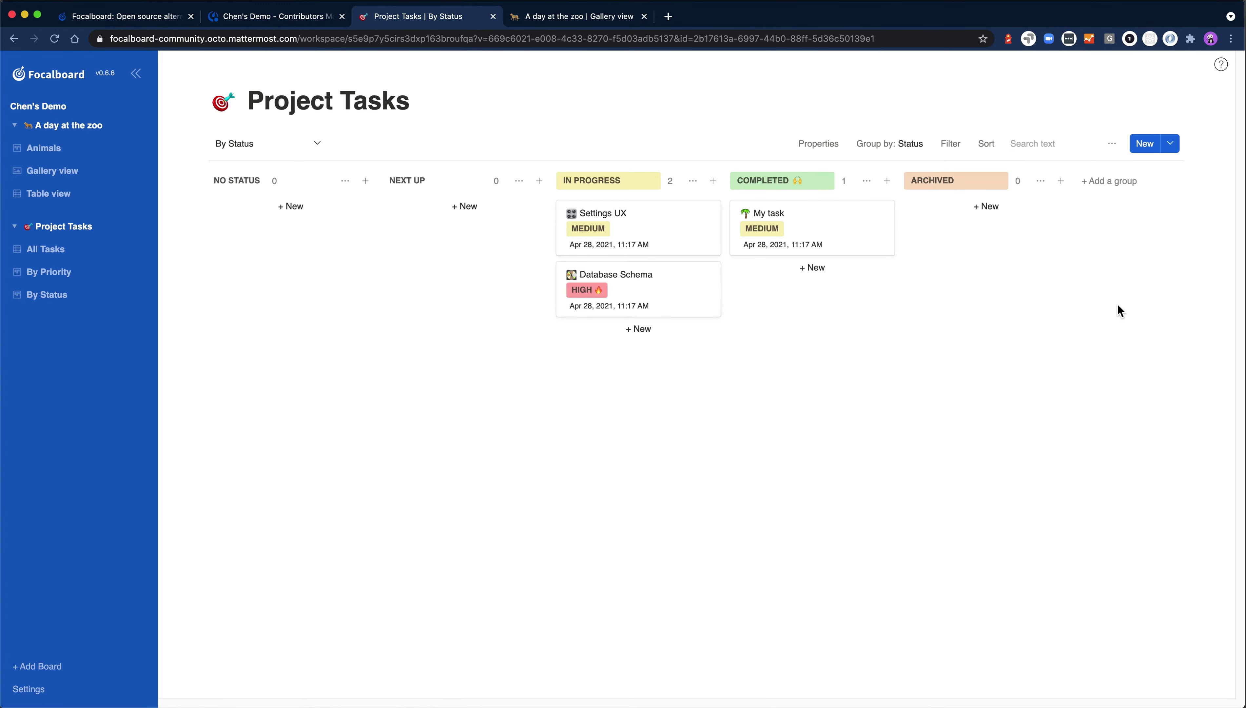
# Step: Create a new card from the Task item template and close it, leaving it untitled
pyautogui.click(1170, 144)
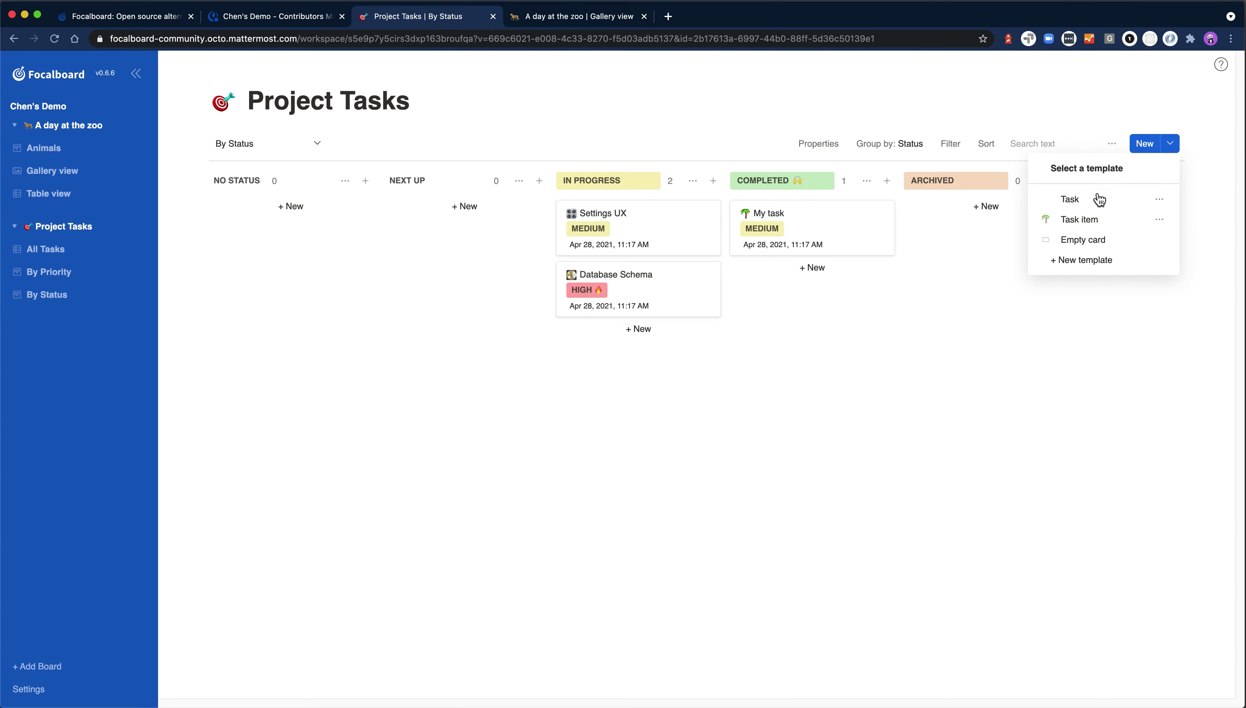
pyautogui.click(1081, 221)
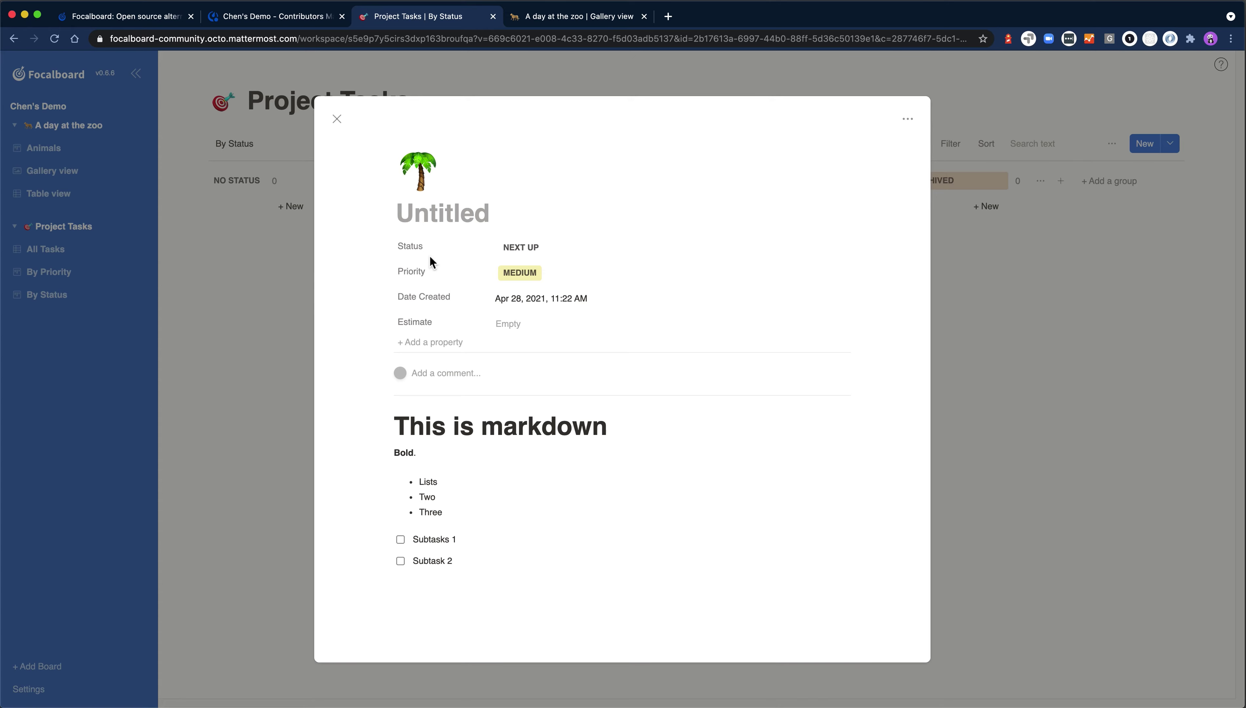
pyautogui.click(252, 363)
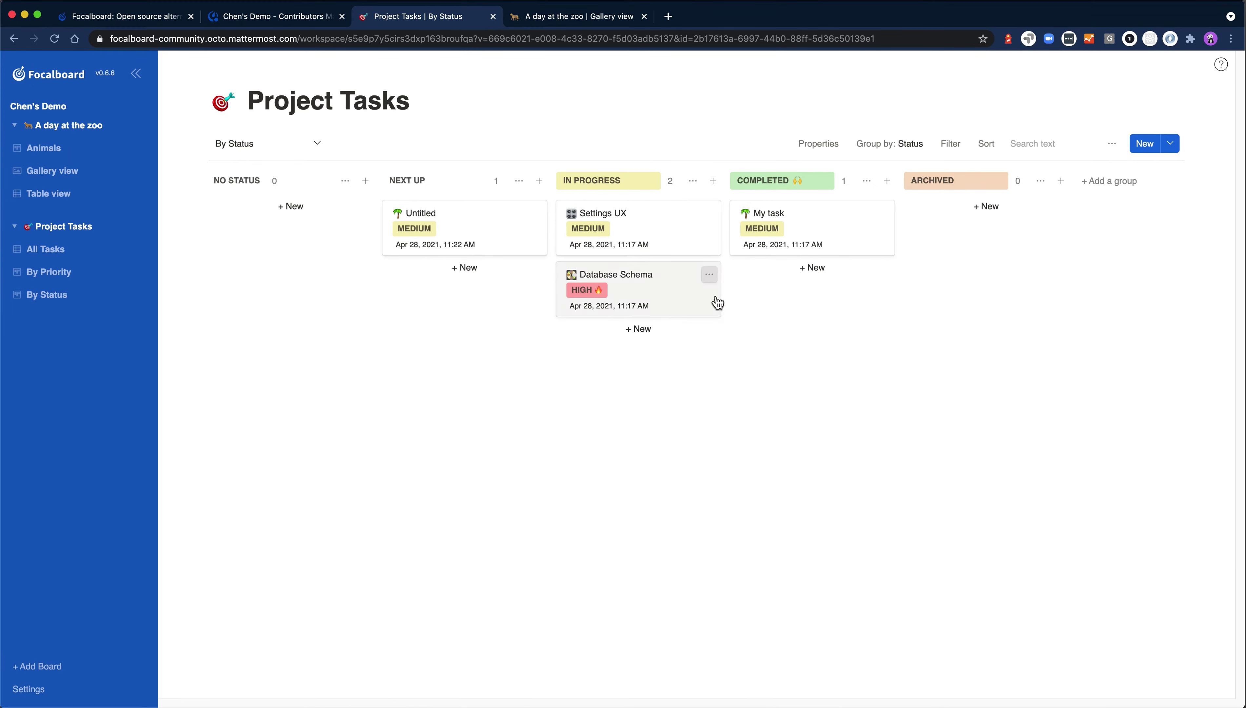
# Step: In the All Tasks table view, widen the Status column and sort the table by Status in descending order
pyautogui.click(320, 143)
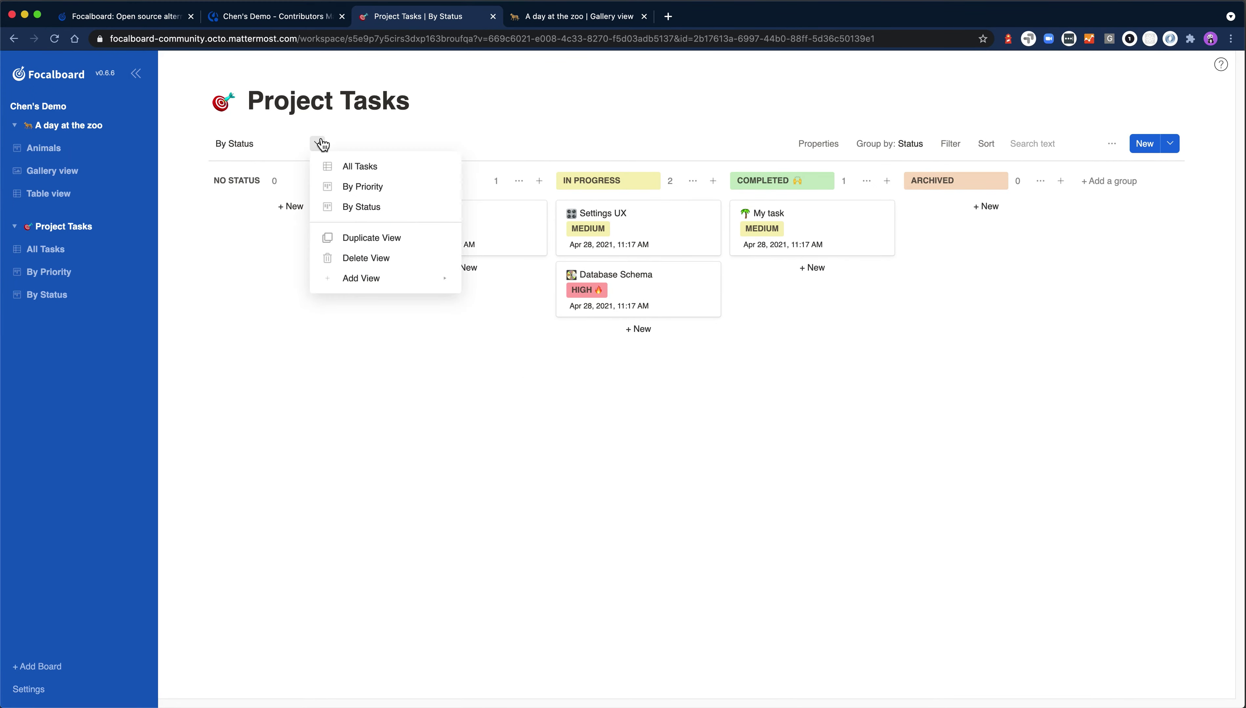
pyautogui.click(396, 167)
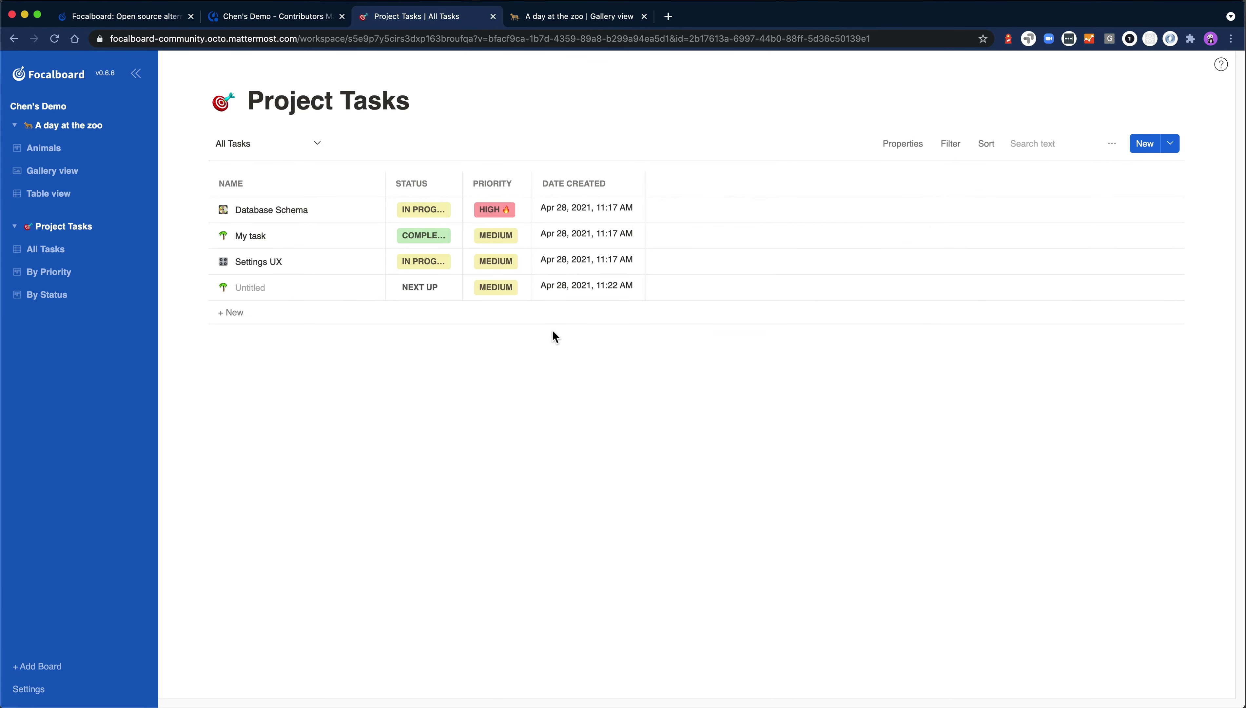
pyautogui.moveTo(460, 183); pyautogui.dragTo(493, 183)
pyautogui.click(418, 185)
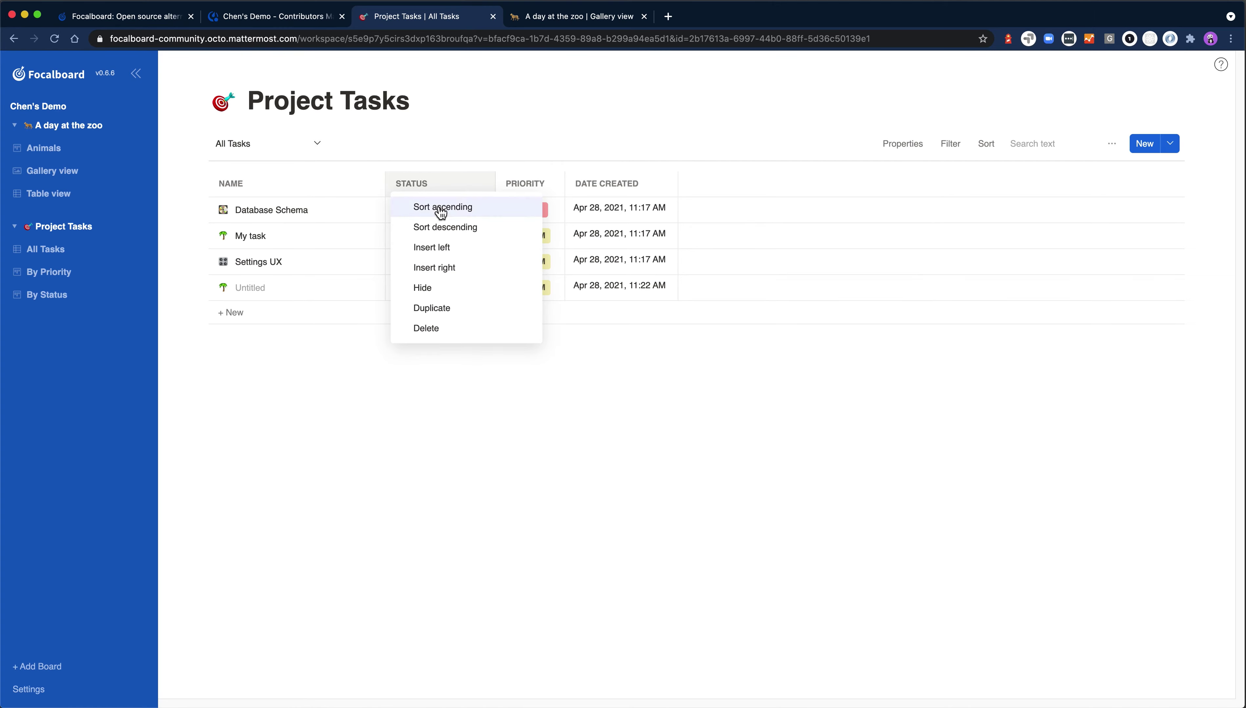
pyautogui.click(442, 226)
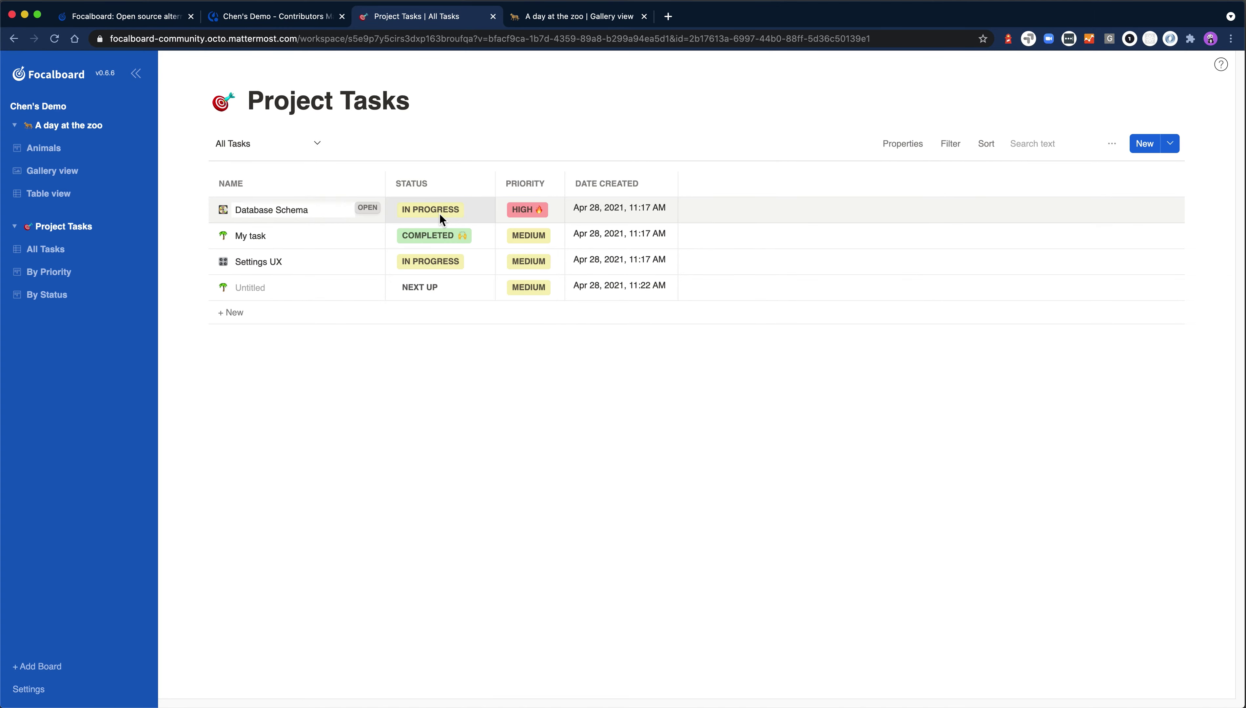
pyautogui.click(530, 182)
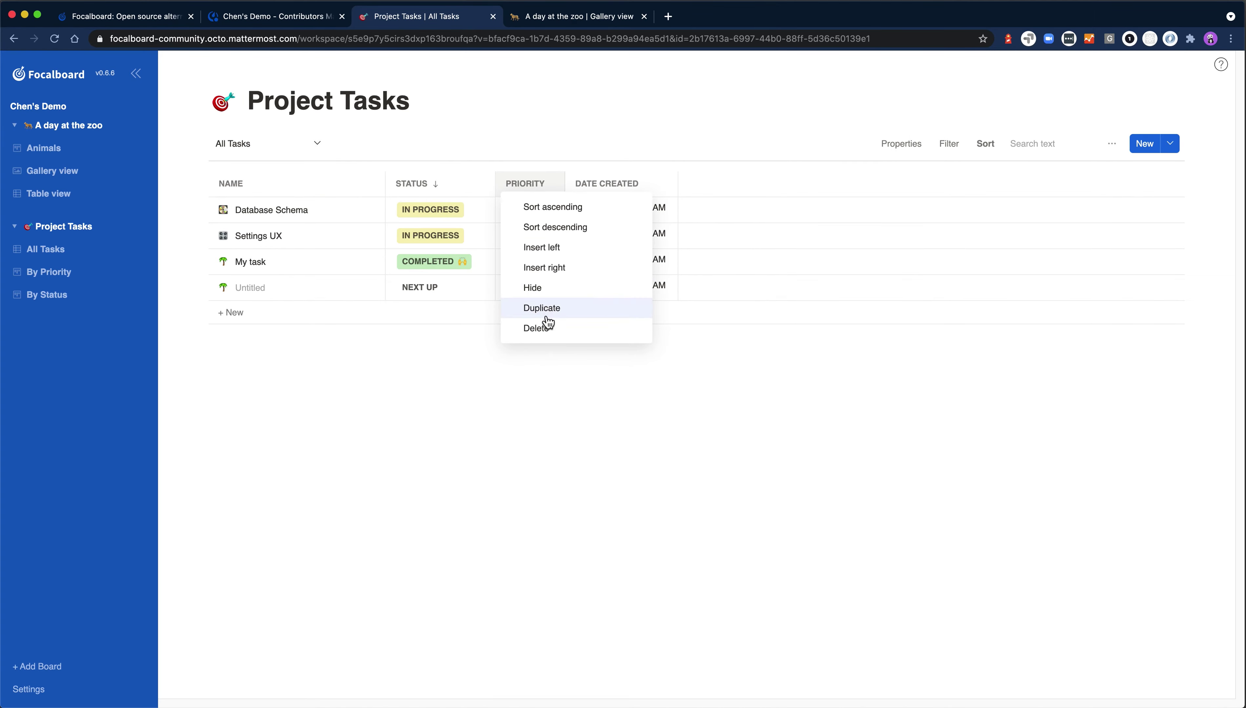
pyautogui.click(493, 477)
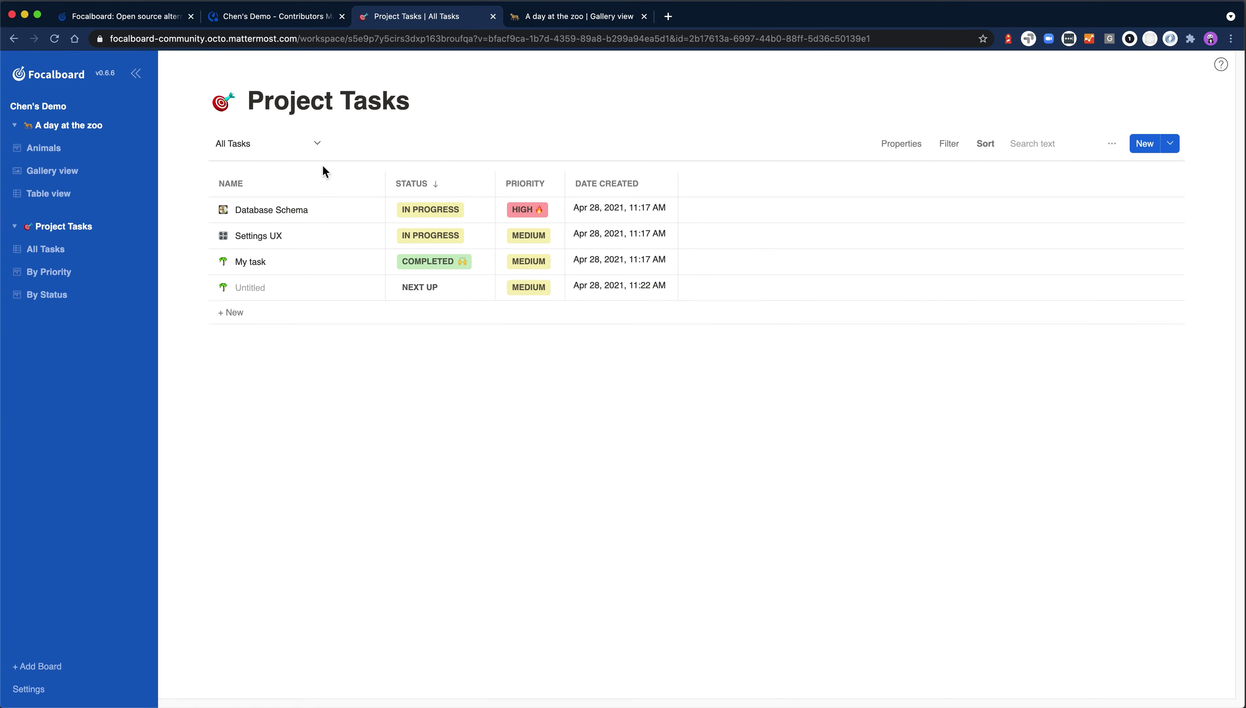
# Step: Add a Gallery view to the Project Tasks board
pyautogui.click(318, 143)
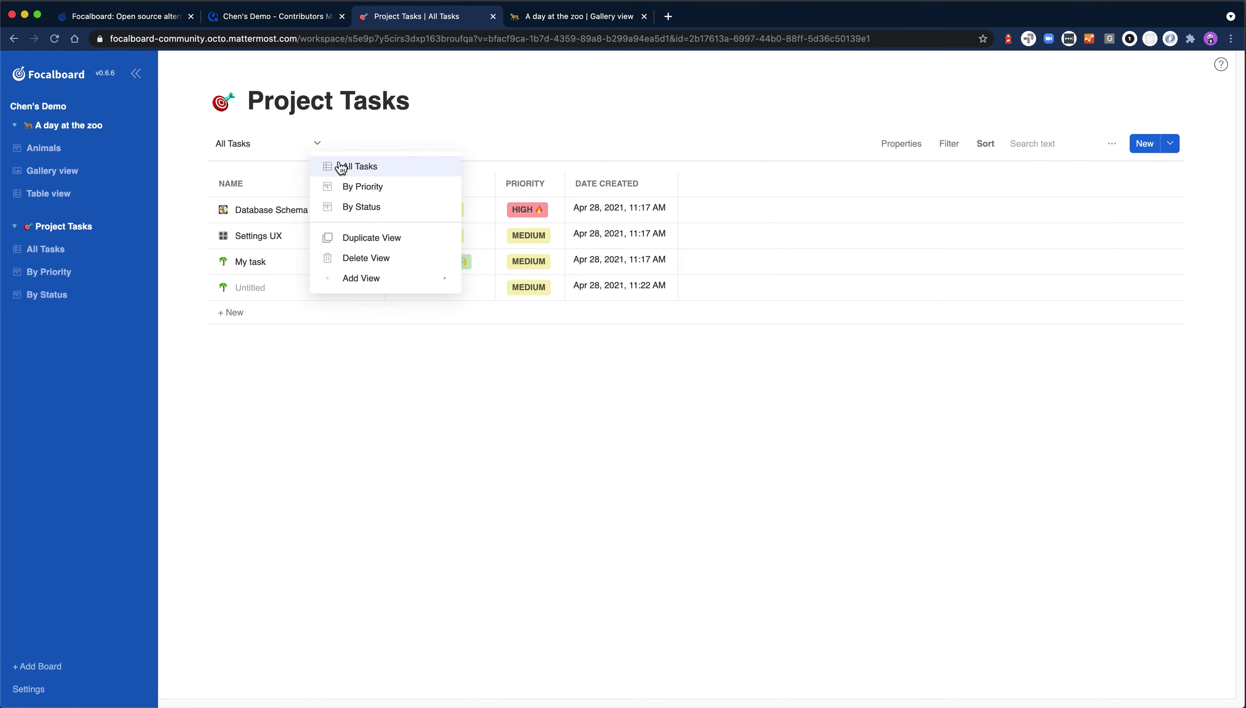
pyautogui.moveTo(372, 279)
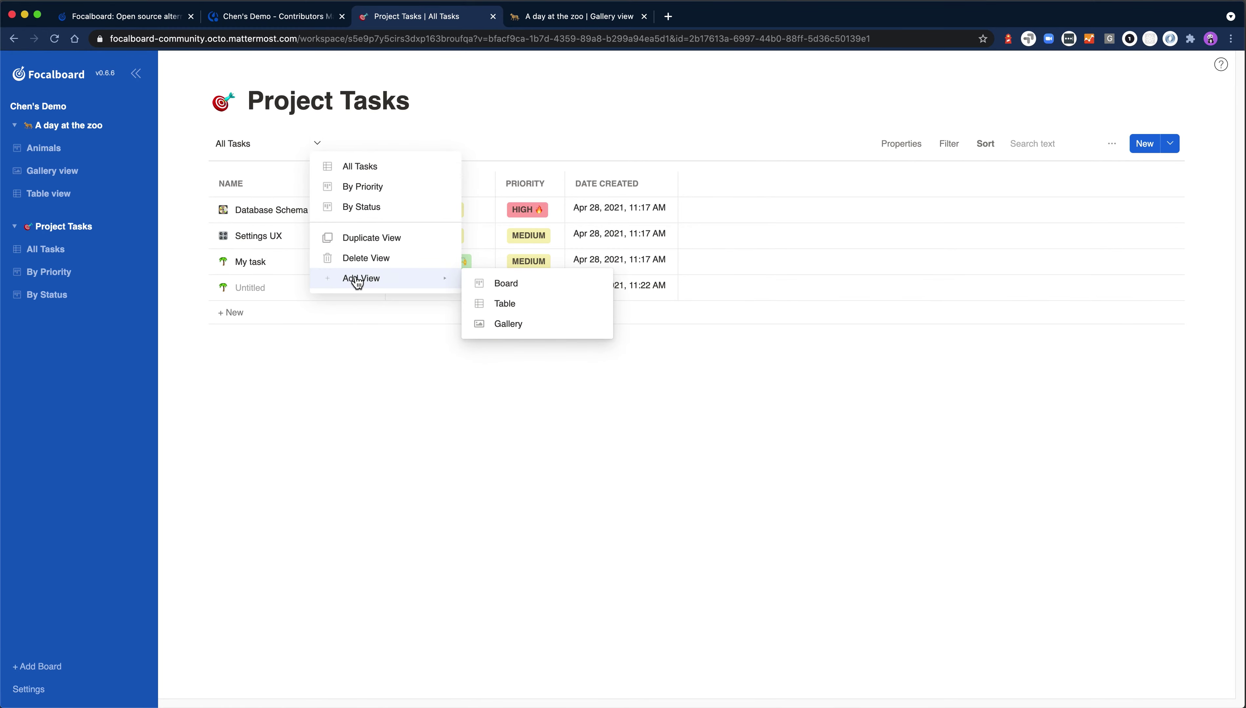
pyautogui.click(521, 327)
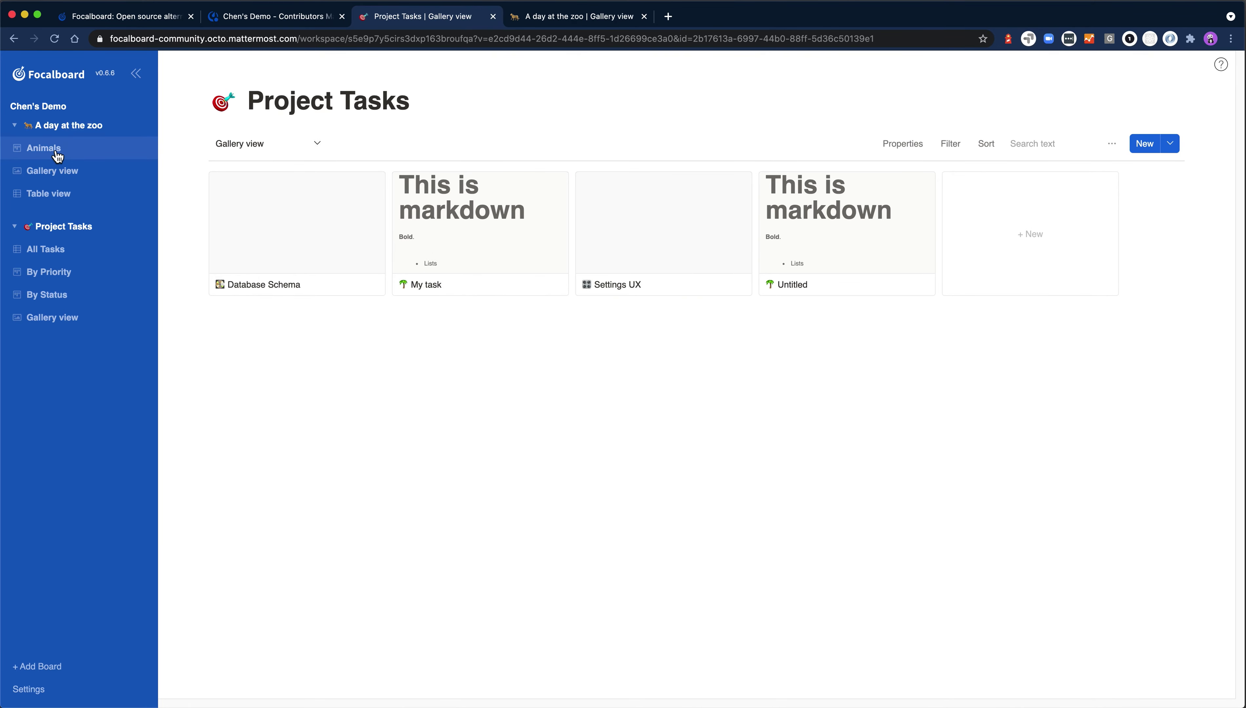
# Step: In the gallery view of A day at the zoo, move the Lions were lazing card to first place and view the peacock card
pyautogui.click(50, 173)
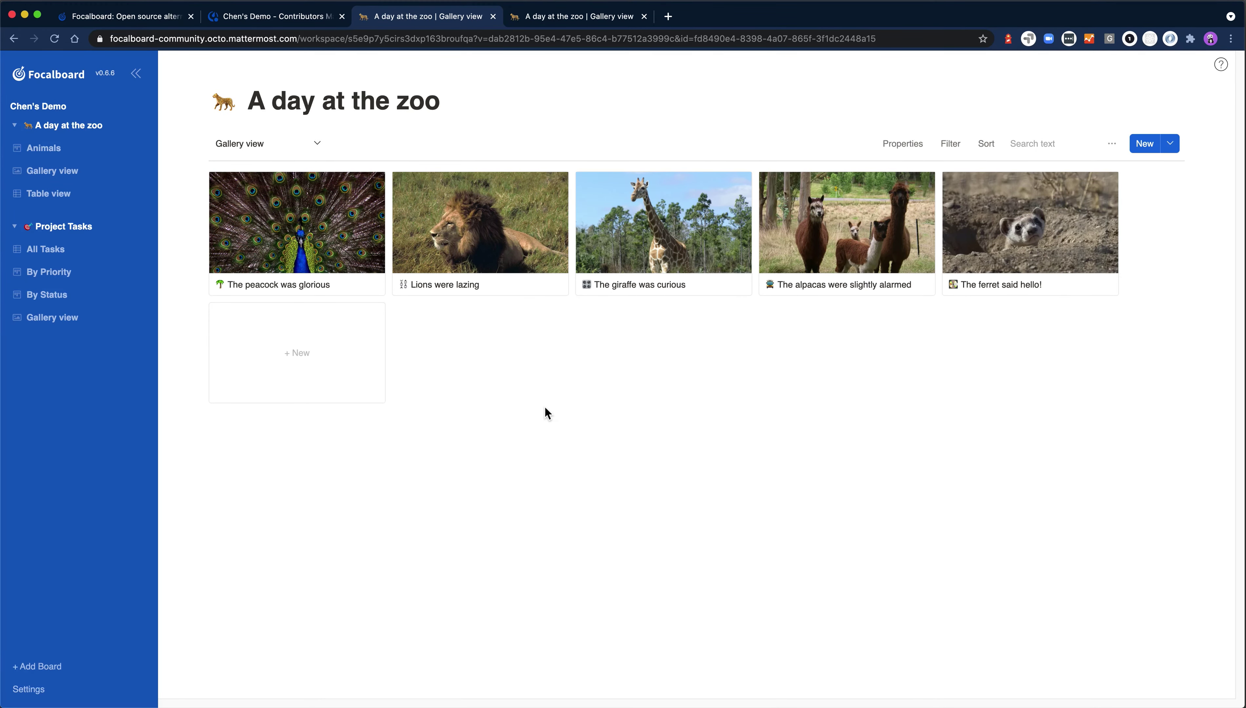
pyautogui.moveTo(505, 236); pyautogui.dragTo(297, 237)
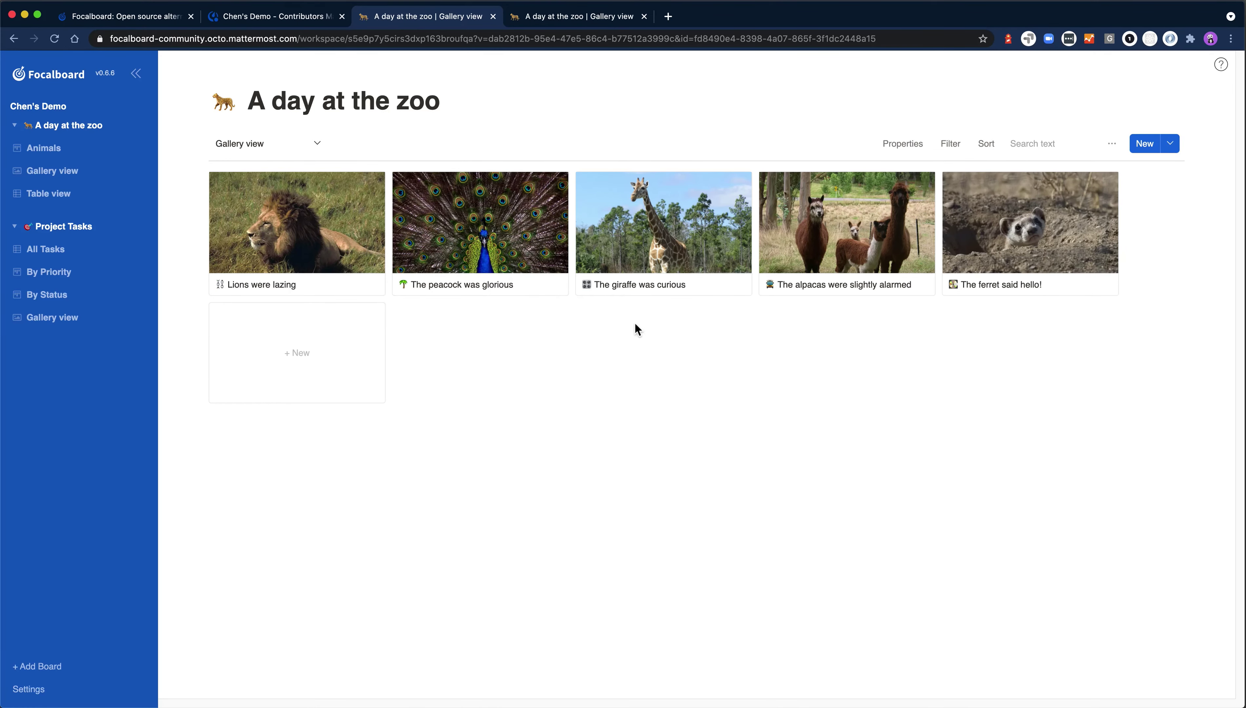
pyautogui.click(513, 257)
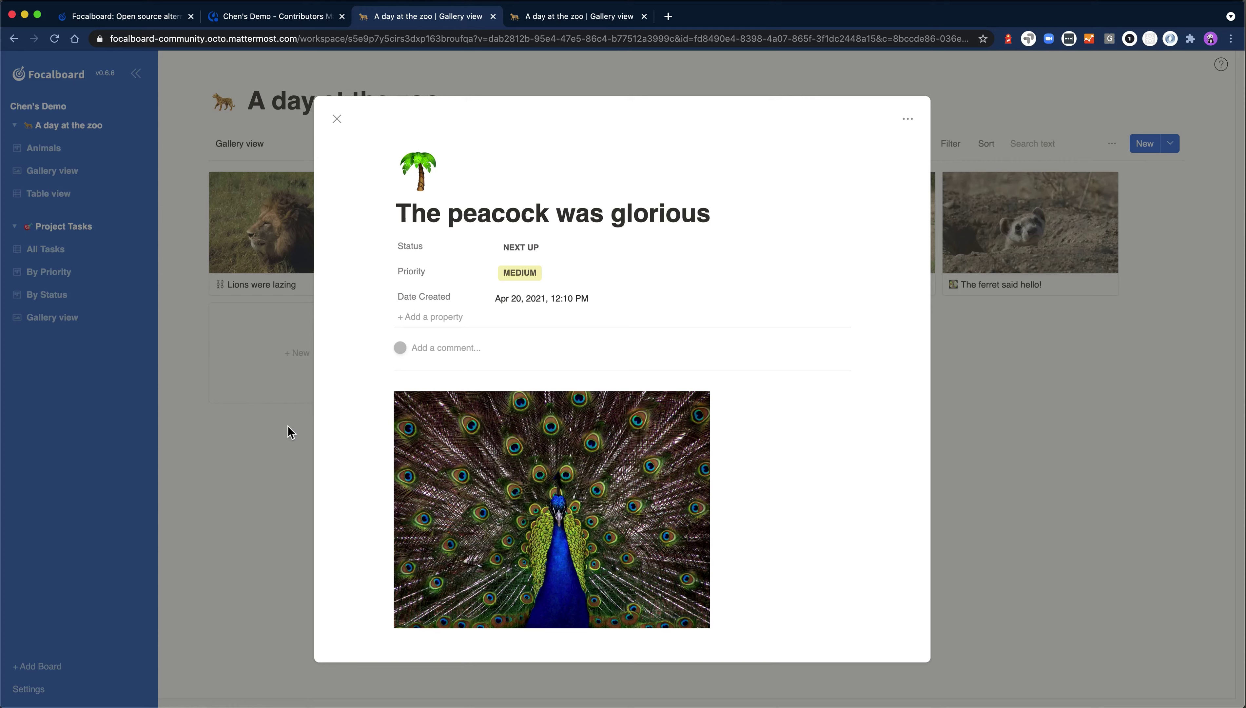
pyautogui.click(278, 474)
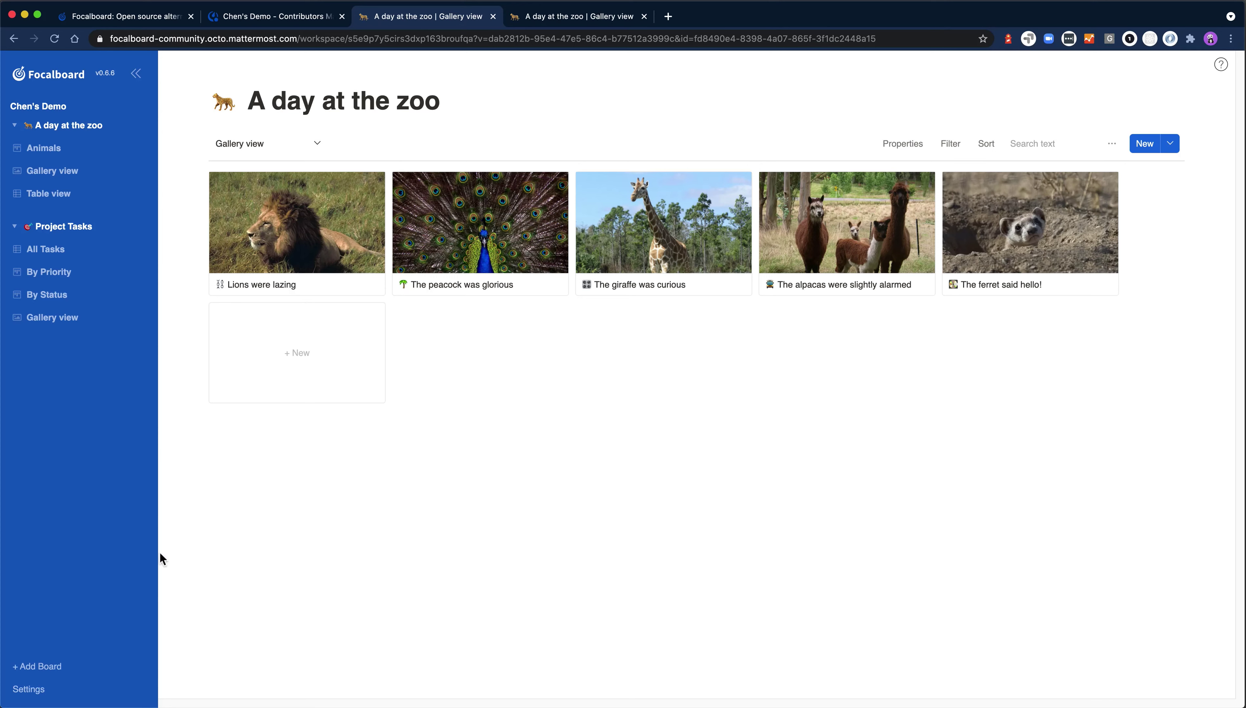
# Step: Set the application's theme to Dark
pyautogui.click(34, 690)
pyautogui.moveTo(86, 645)
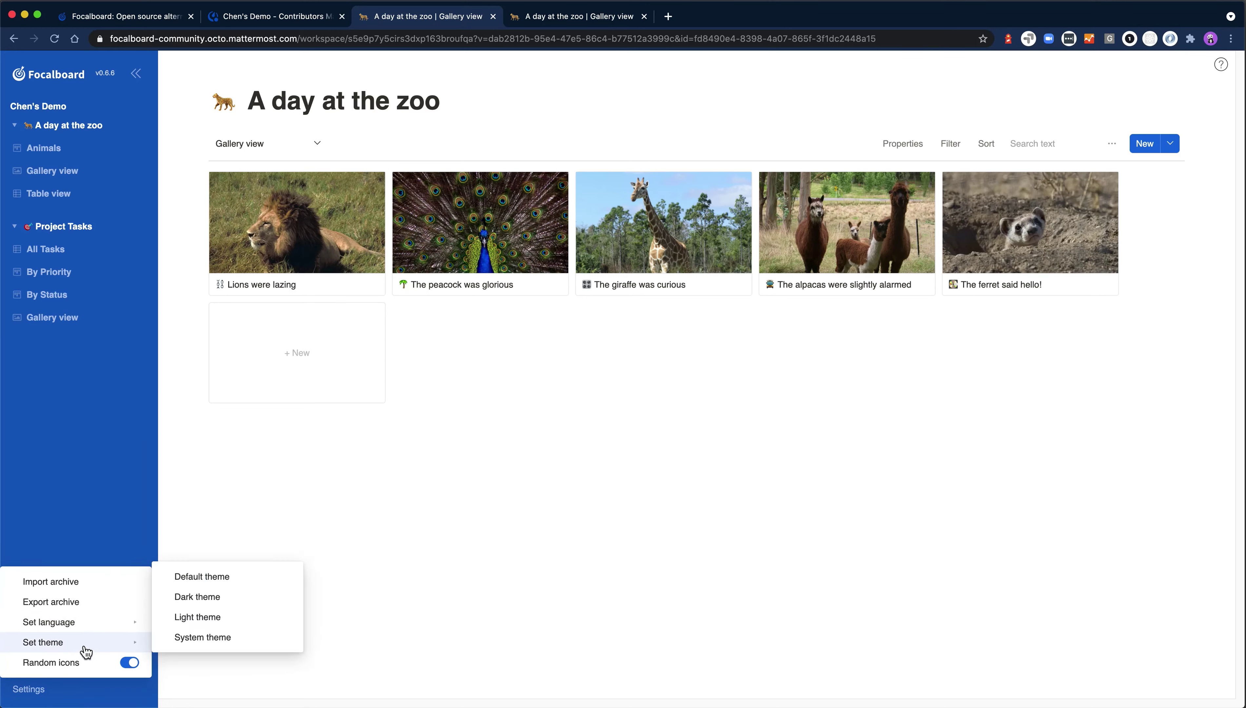
pyautogui.click(197, 597)
# Step: Set the interface language to Spanish
pyautogui.click(39, 694)
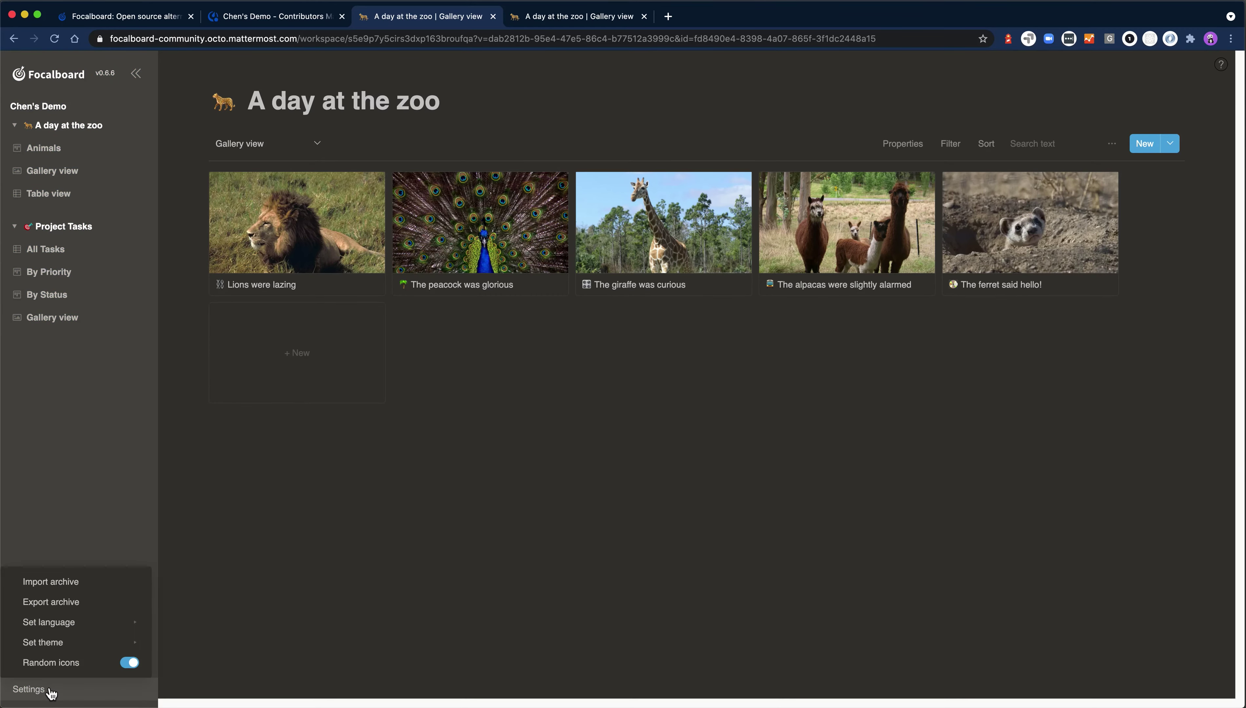
pyautogui.moveTo(72, 640)
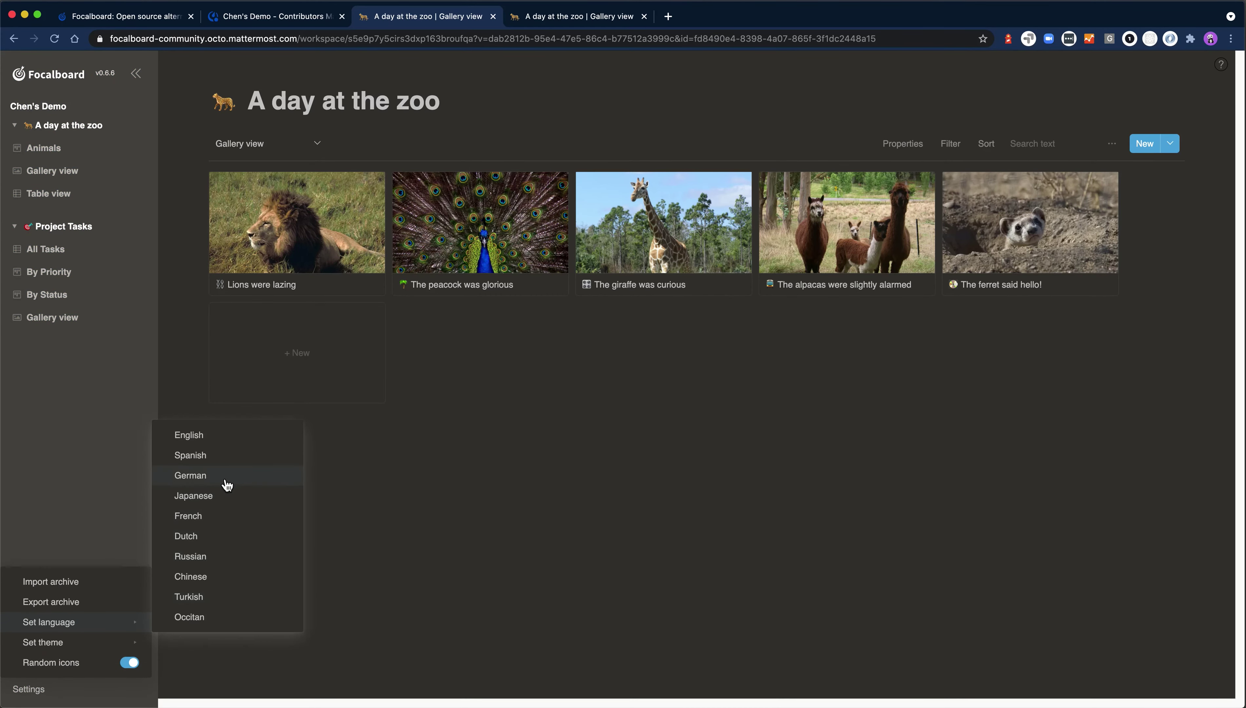
pyautogui.click(212, 456)
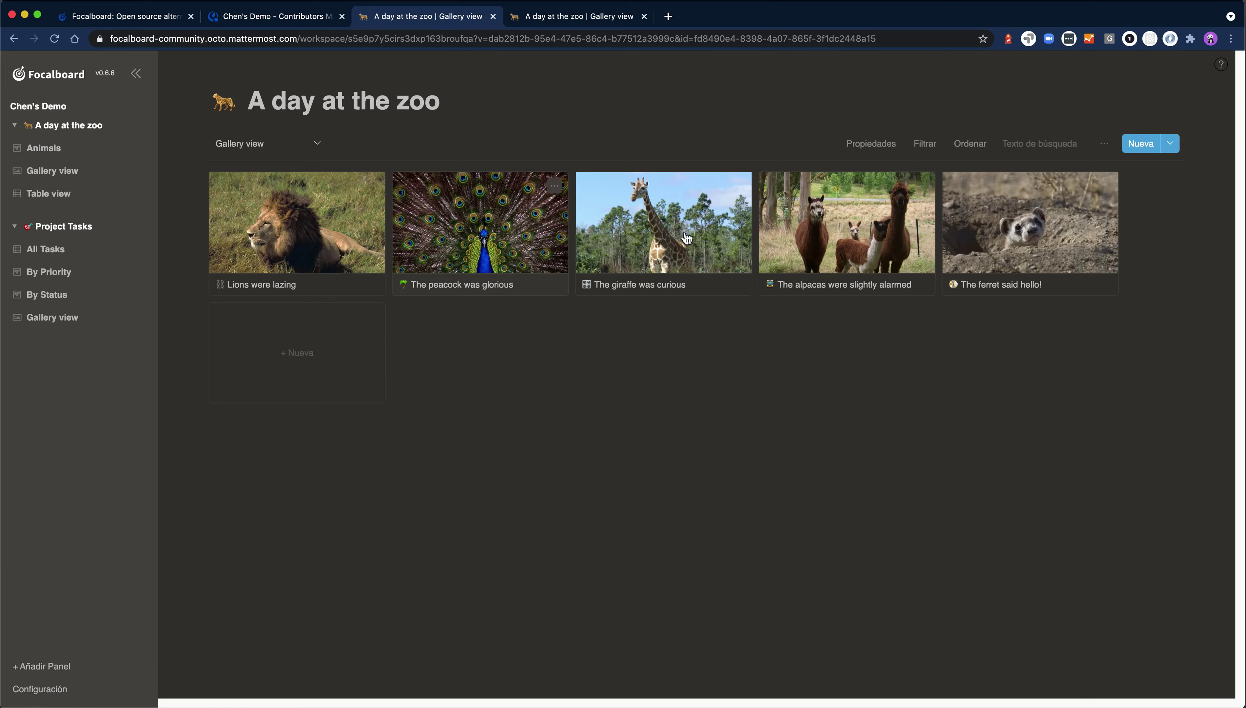
# Step: Set the interface language back to English
pyautogui.click(67, 690)
pyautogui.moveTo(97, 638)
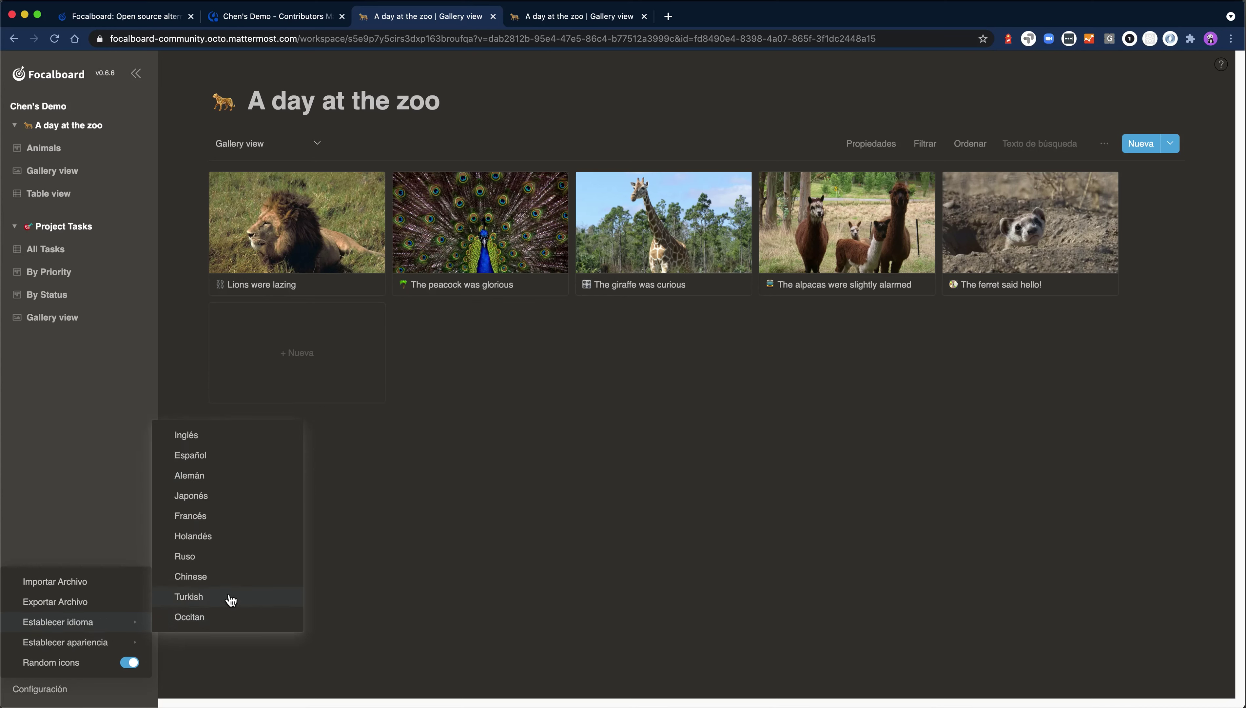
pyautogui.click(186, 434)
pyautogui.click(50, 690)
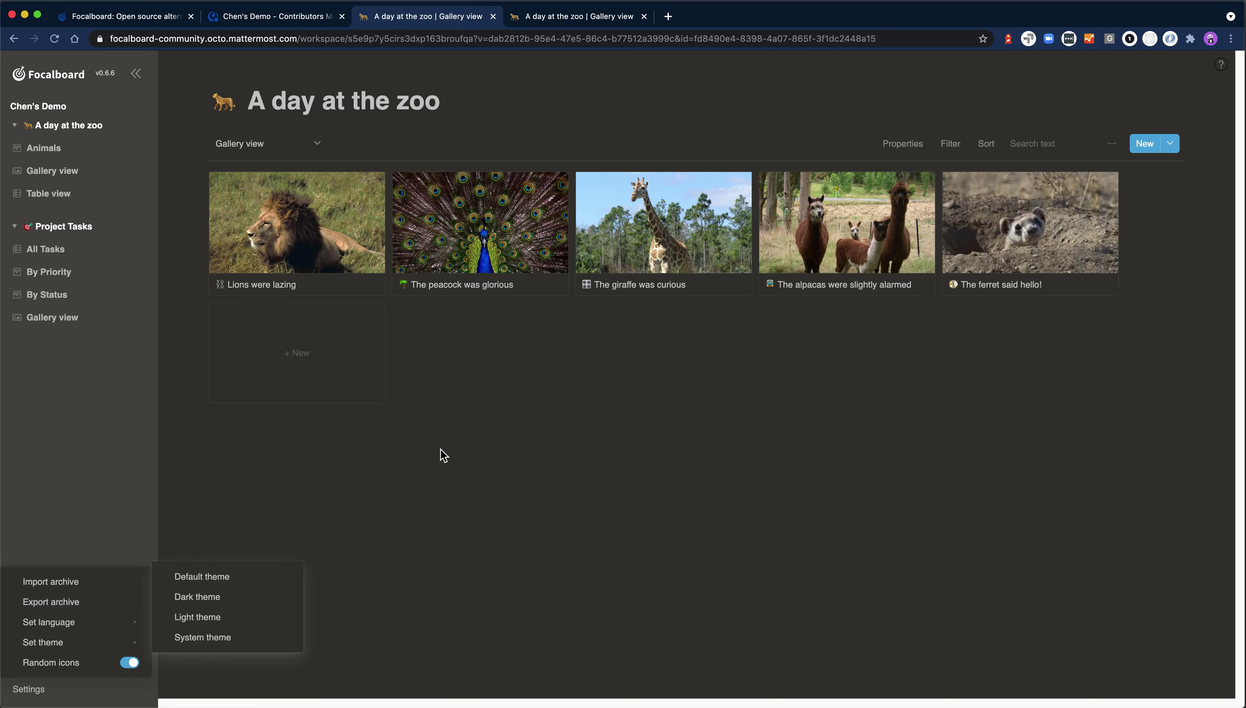
pyautogui.click(466, 478)
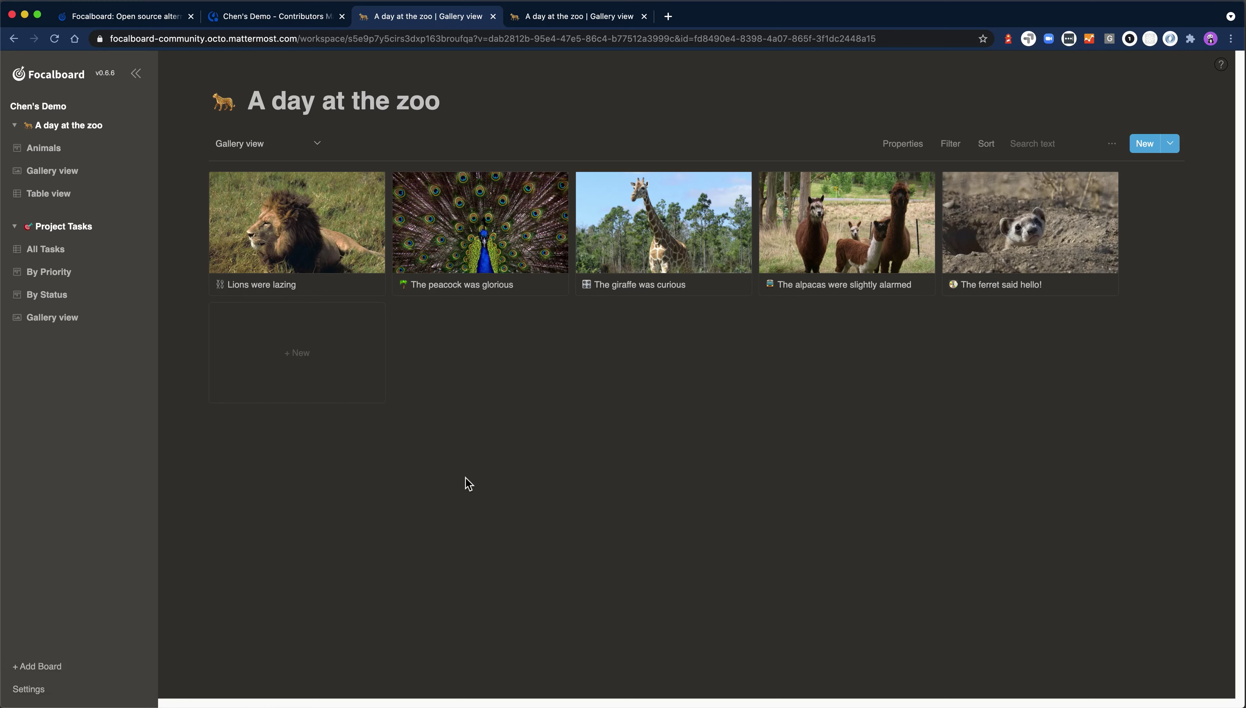